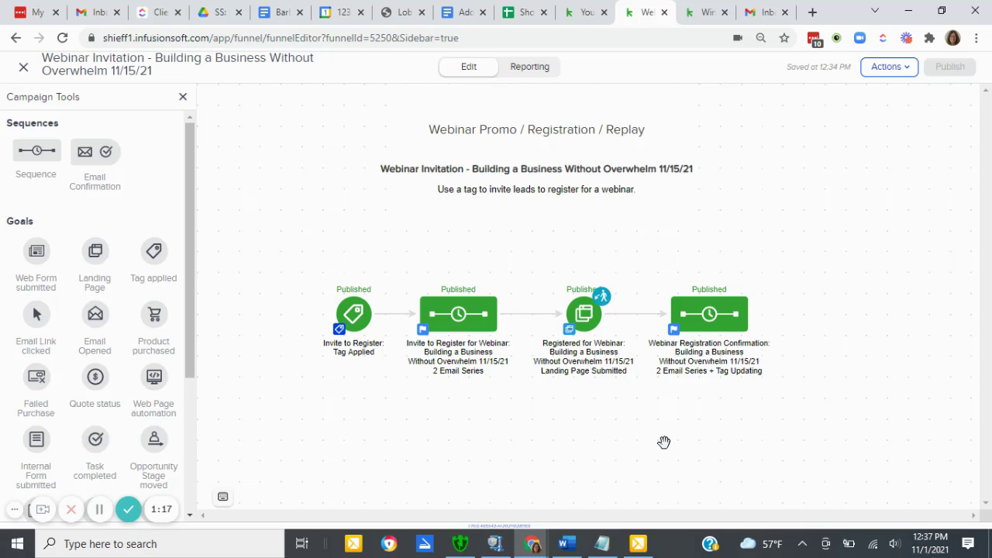
# - Make a copy of the campaign, replacing the webinar title and date in its name with "New WEbinar Lead Generation 11/25/21"
pyautogui.click(884, 73)
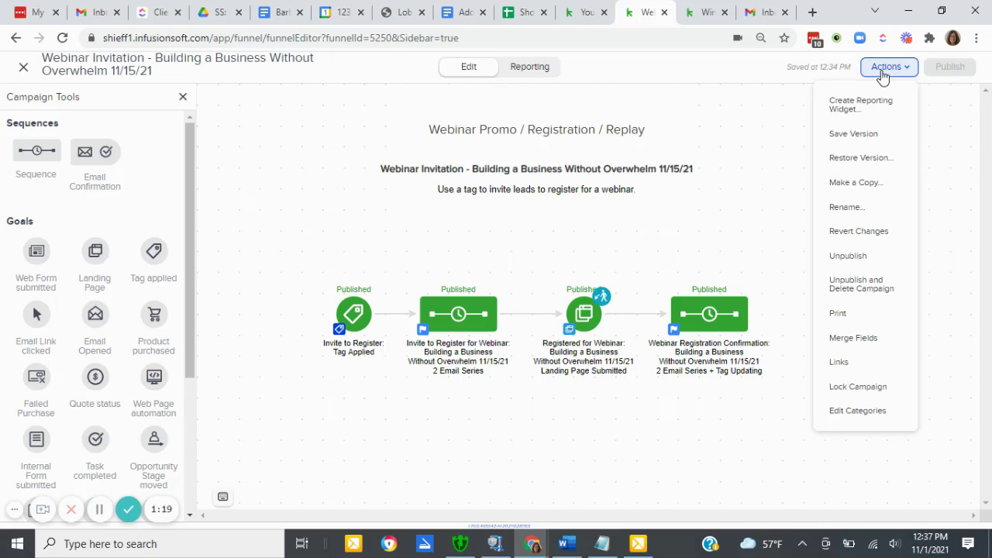
pyautogui.click(852, 184)
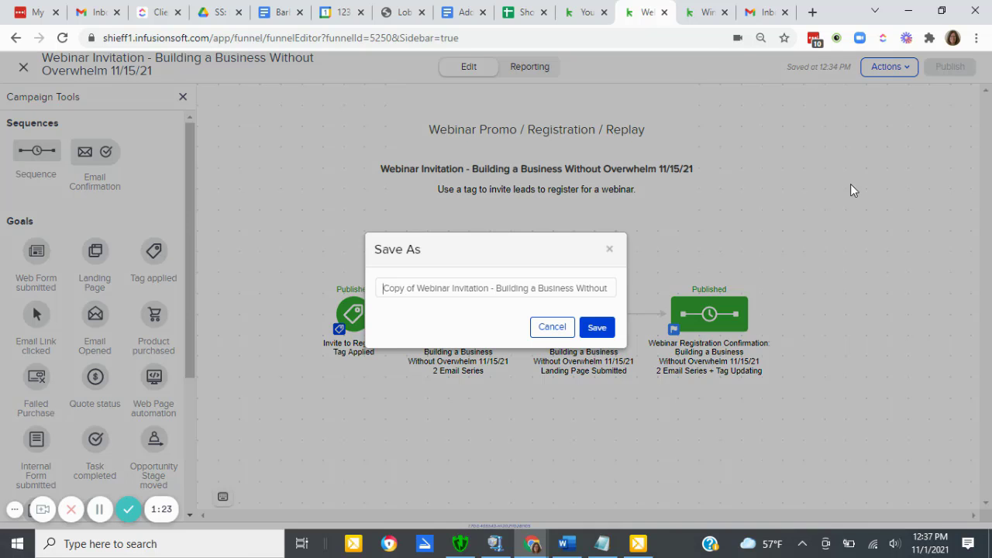
pyautogui.click(381, 289)
pyautogui.click(495, 288)
pyautogui.click(497, 289)
pyautogui.hotkey('shift', 'End')
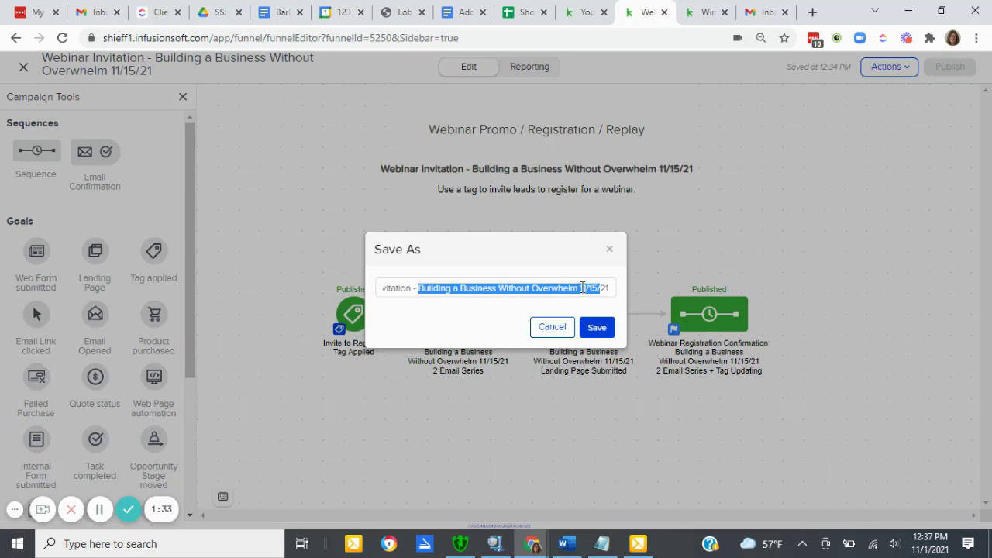
pyautogui.click(564, 289)
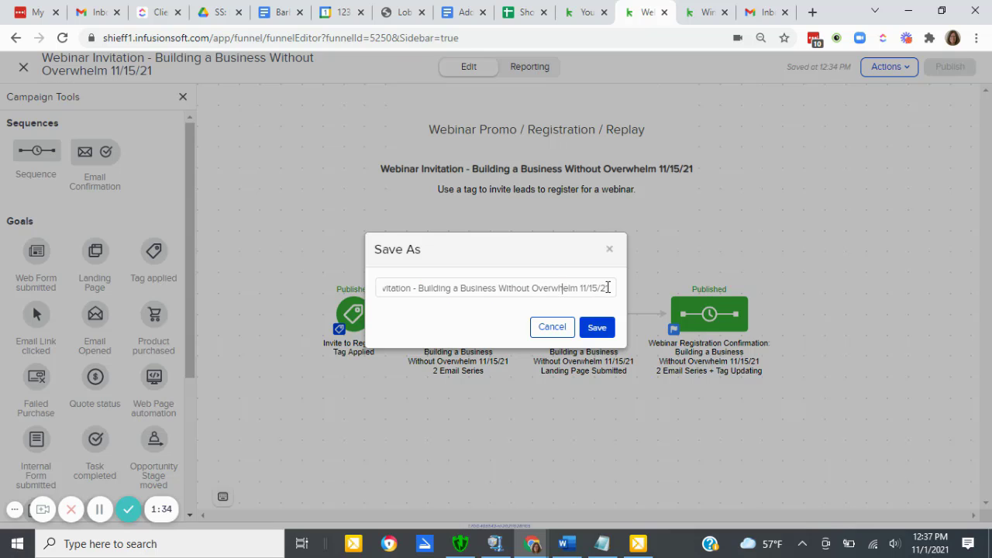
pyautogui.moveTo(544, 293); pyautogui.dragTo(420, 288)
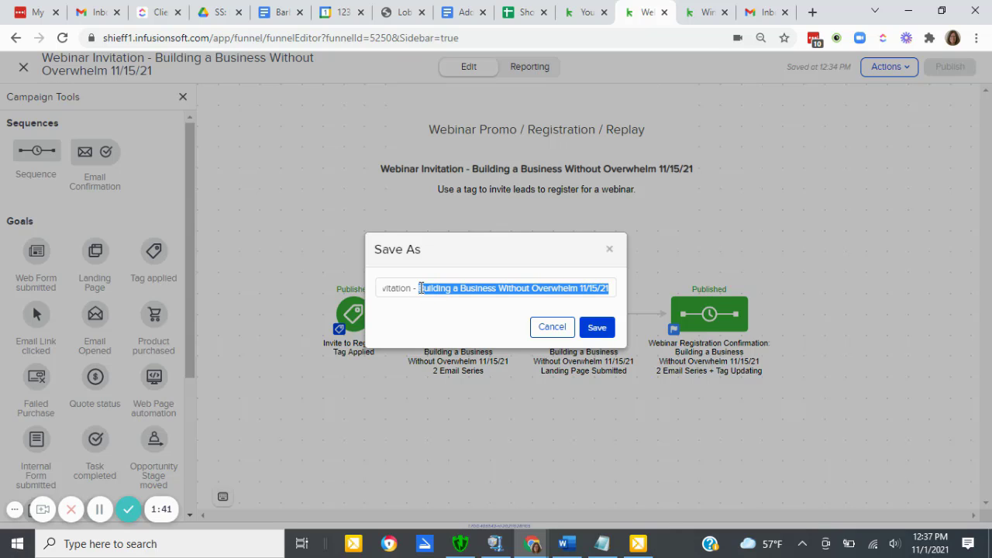
pyautogui.write('New WEbinar ')
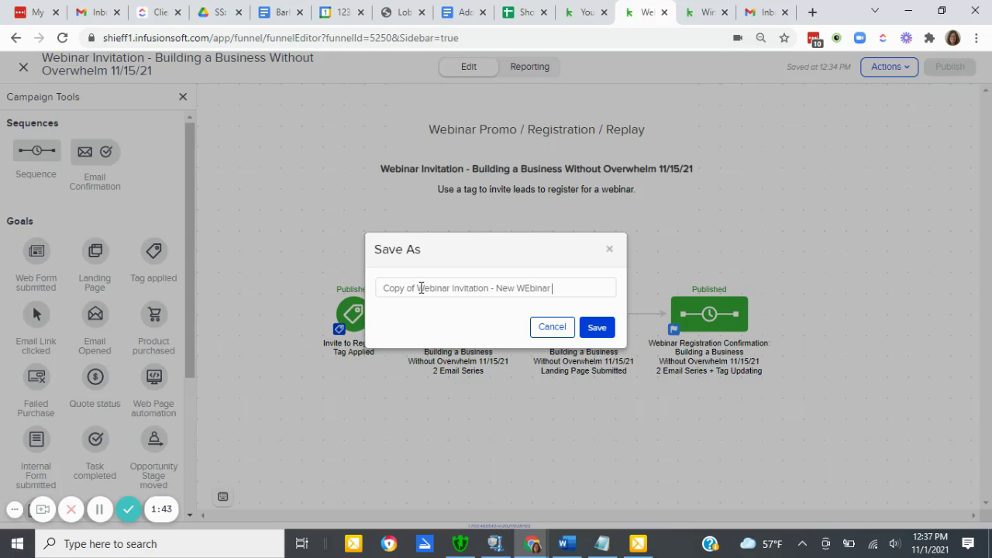
pyautogui.write('Lead Generation')
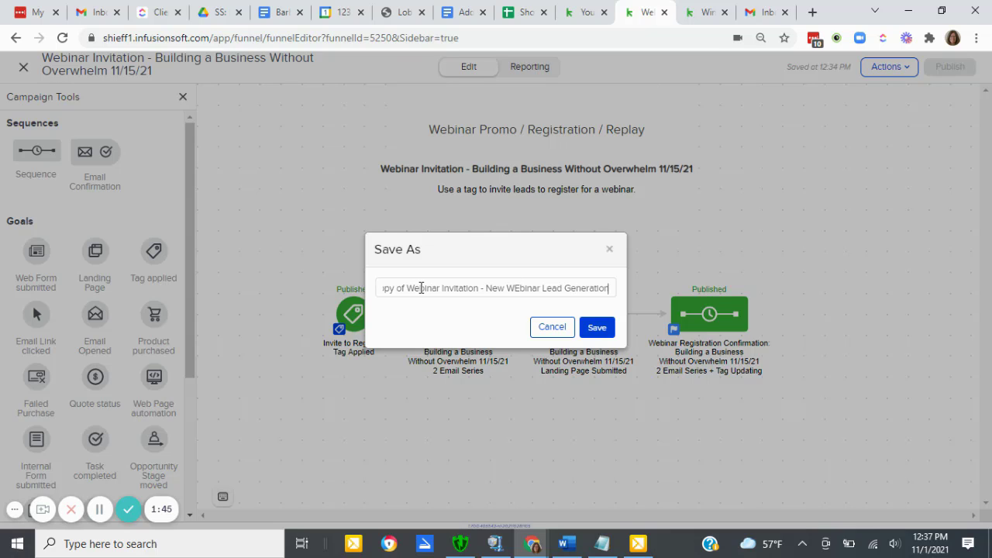
pyautogui.write(' 11/25')
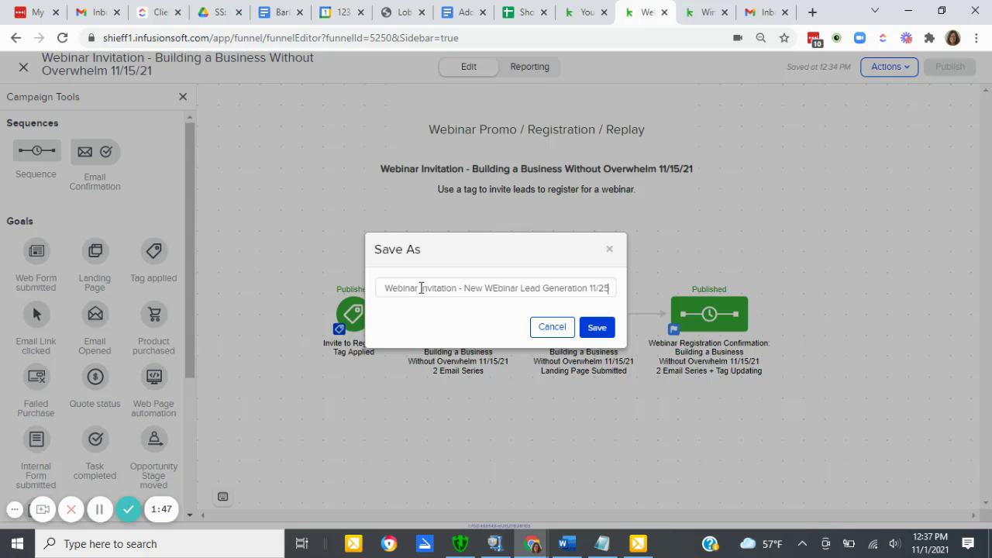
pyautogui.write('/2')
pyautogui.write('1')
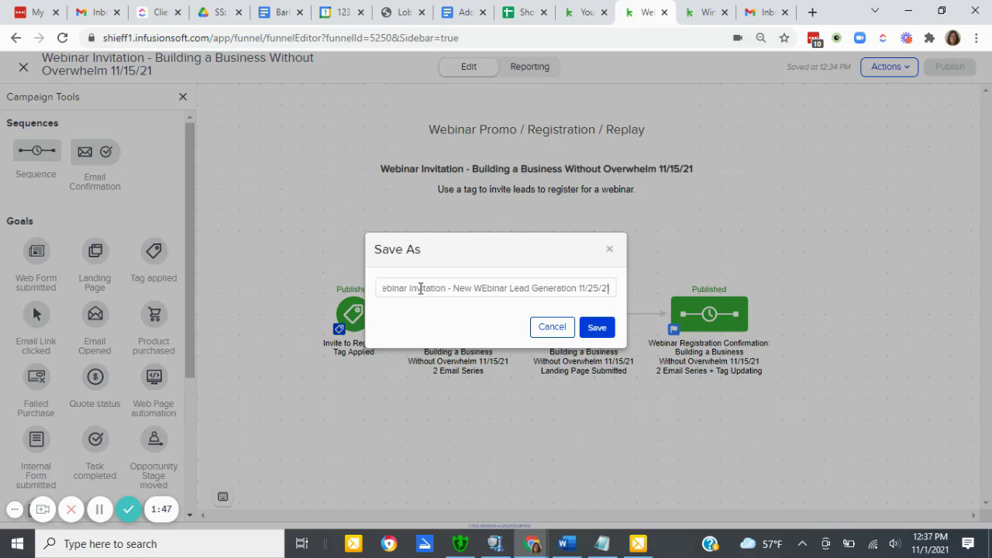
# - Remove the "Copy of" prefix from the name, correct "WEbinar" to "Webinar", and save the campaign copy
pyautogui.moveTo(421, 288); pyautogui.dragTo(354, 292)
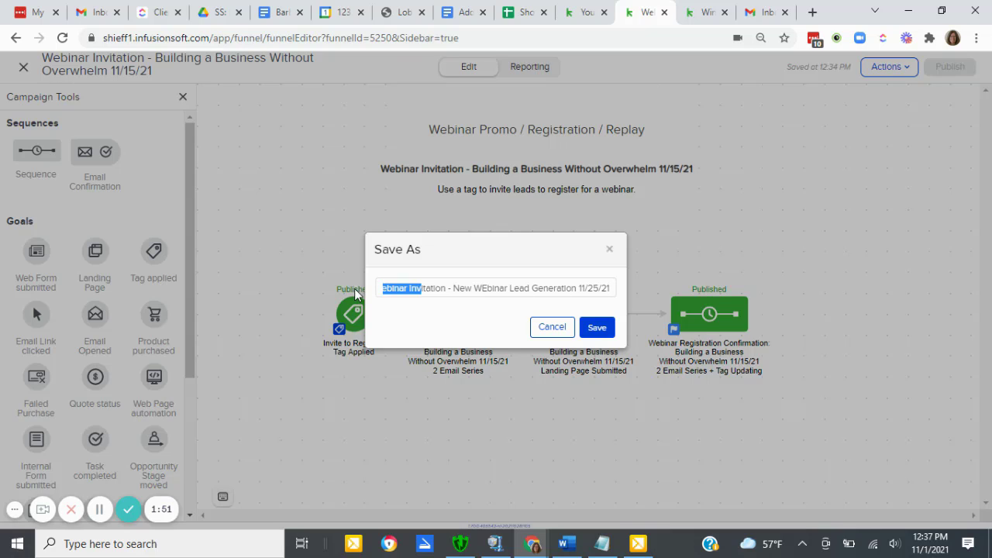
pyautogui.click(406, 290)
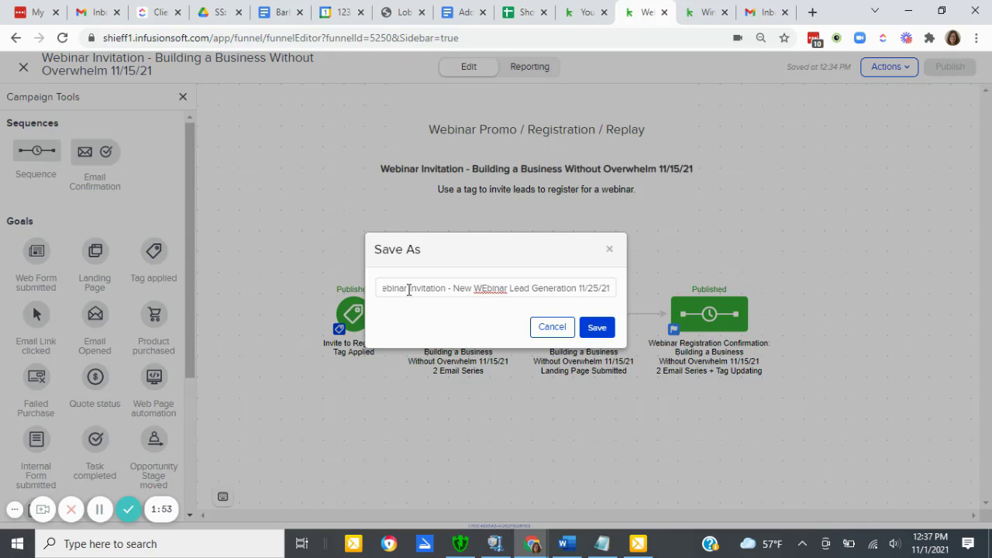
pyautogui.press('Home')
pyautogui.press('Delete')
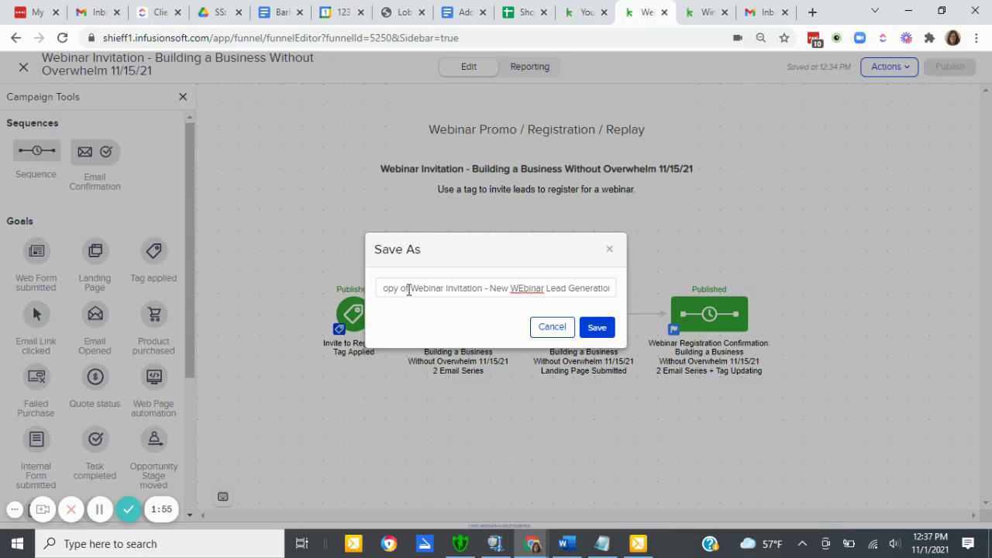
pyautogui.press('Delete')
pyautogui.press('Delete')
pyautogui.press('Delete')
pyautogui.press('Delete')
pyautogui.press('Delete')
pyautogui.press('Delete')
pyautogui.press('Delete')
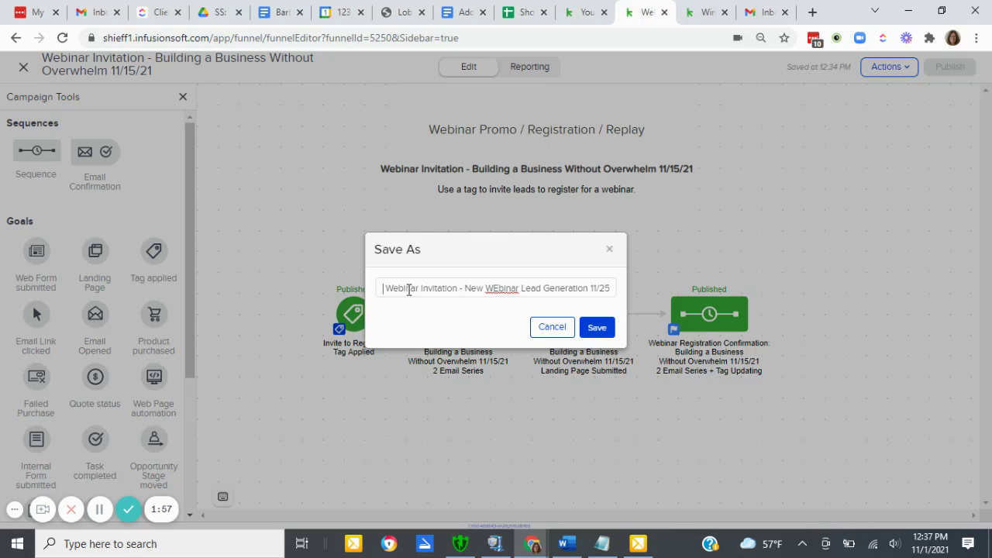
pyautogui.press('Delete')
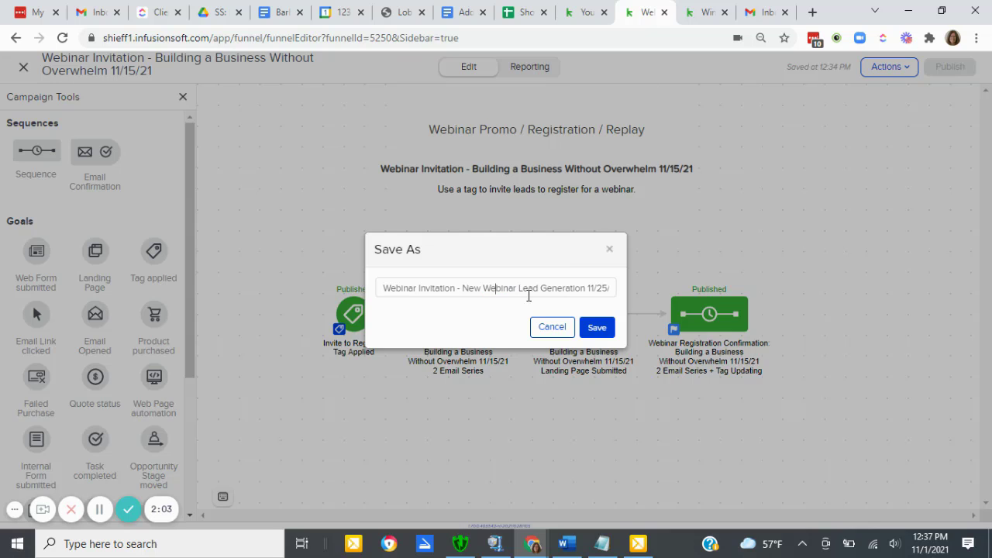
pyautogui.click(597, 327)
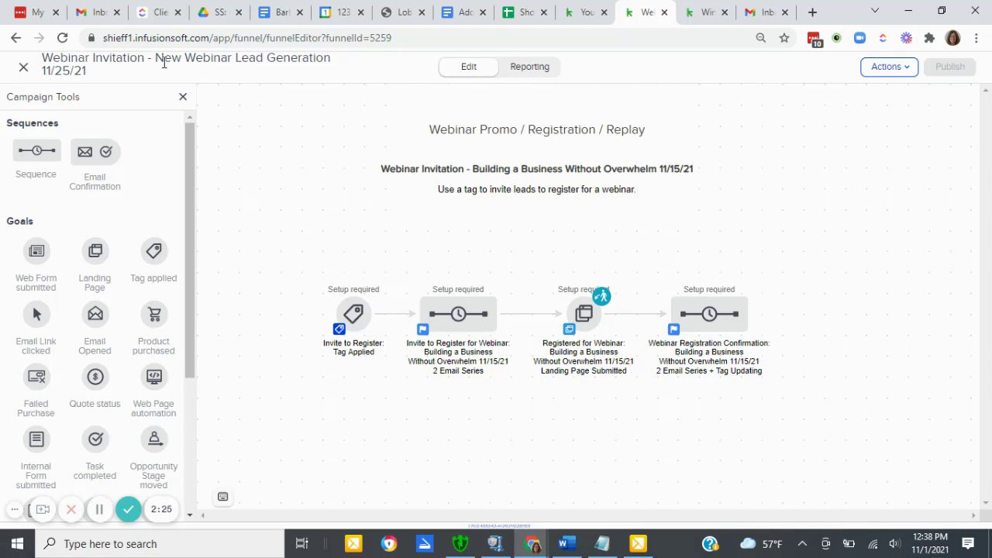
# - Copy the new webinar name from the campaign title and use it to replace the old webinar name and date in the invitation sequence's label
pyautogui.moveTo(158, 59); pyautogui.dragTo(89, 77)
pyautogui.hotkey('ctrl', 'c')
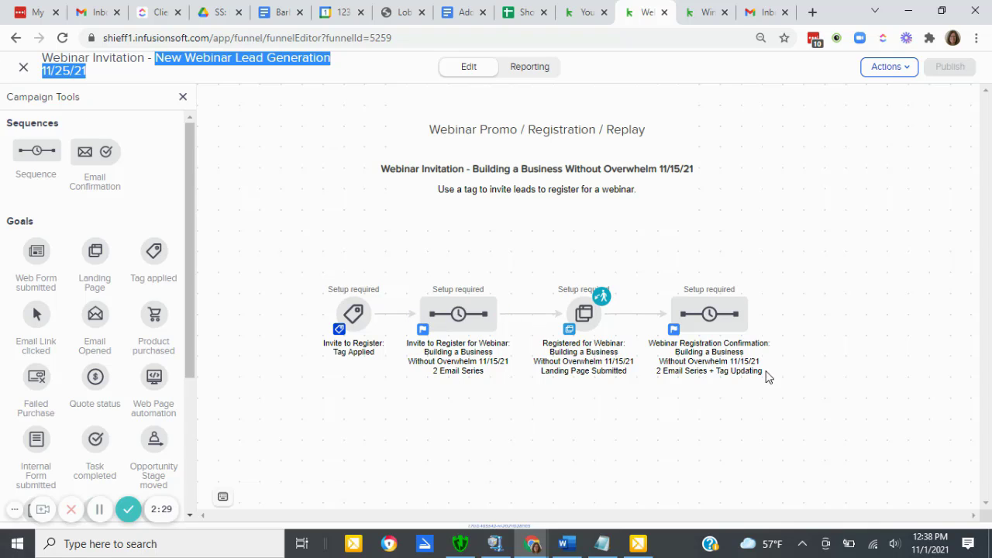
pyautogui.doubleClick(452, 352)
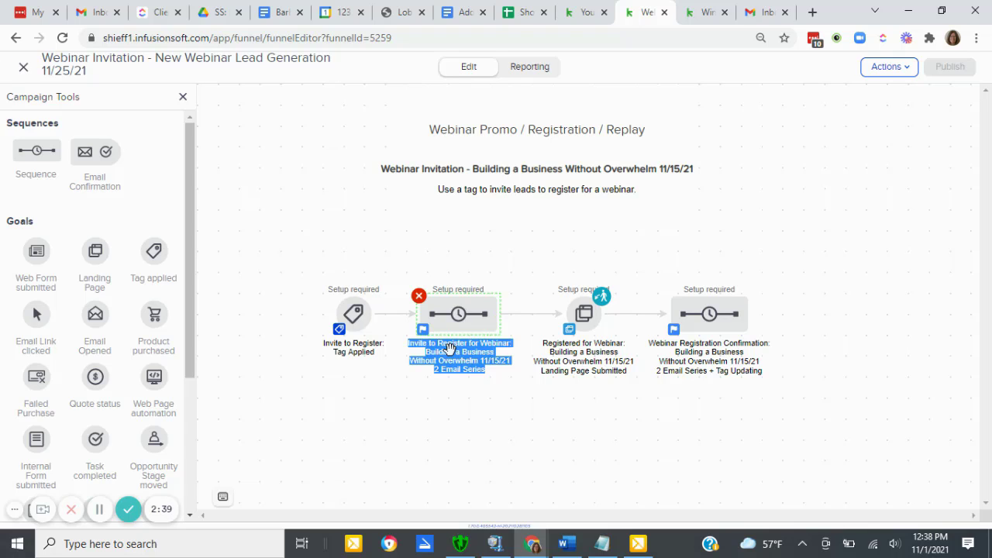
pyautogui.click(449, 351)
pyautogui.moveTo(425, 351); pyautogui.dragTo(514, 377)
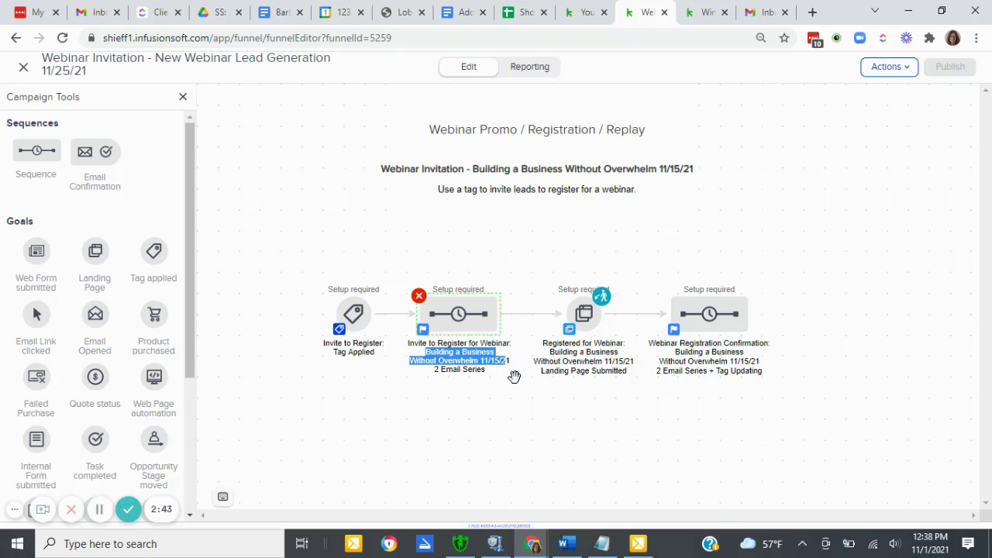
pyautogui.press('BackSpace')
pyautogui.hotkey('ctrl', 'v')
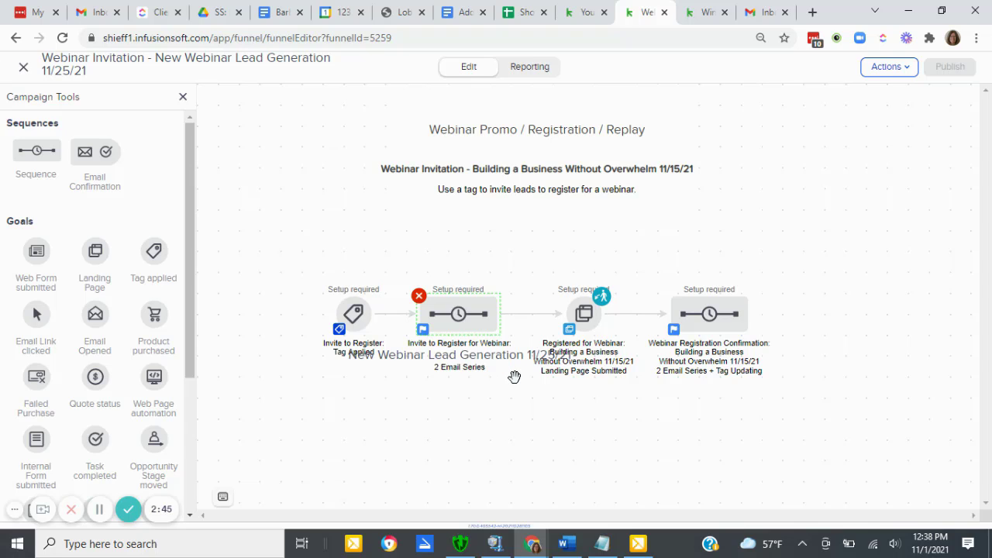
pyautogui.click(510, 431)
# - Replace the old webinar name and date in the landing page goal's label with "New Webinar Lead Generation 11/25/21"
pyautogui.click(583, 353)
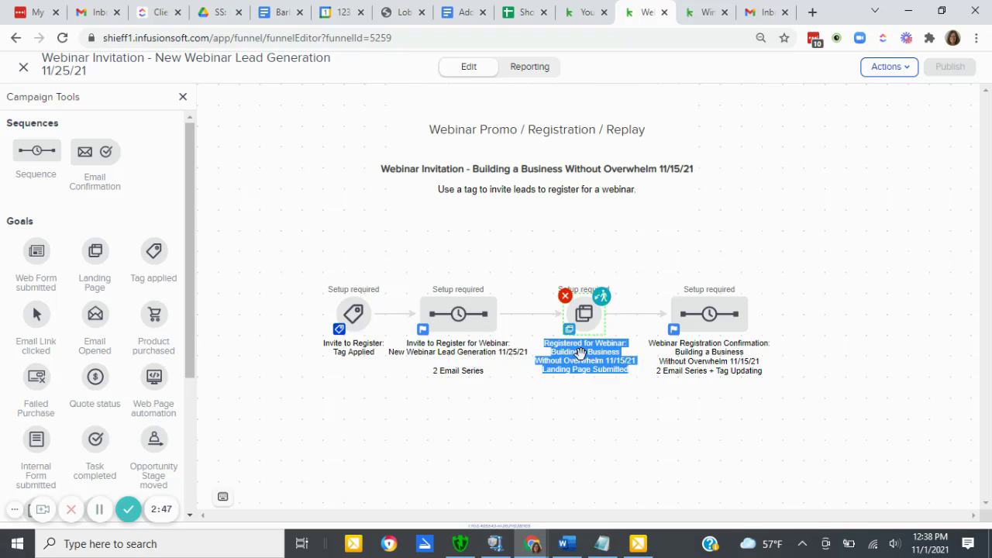
pyautogui.click(570, 353)
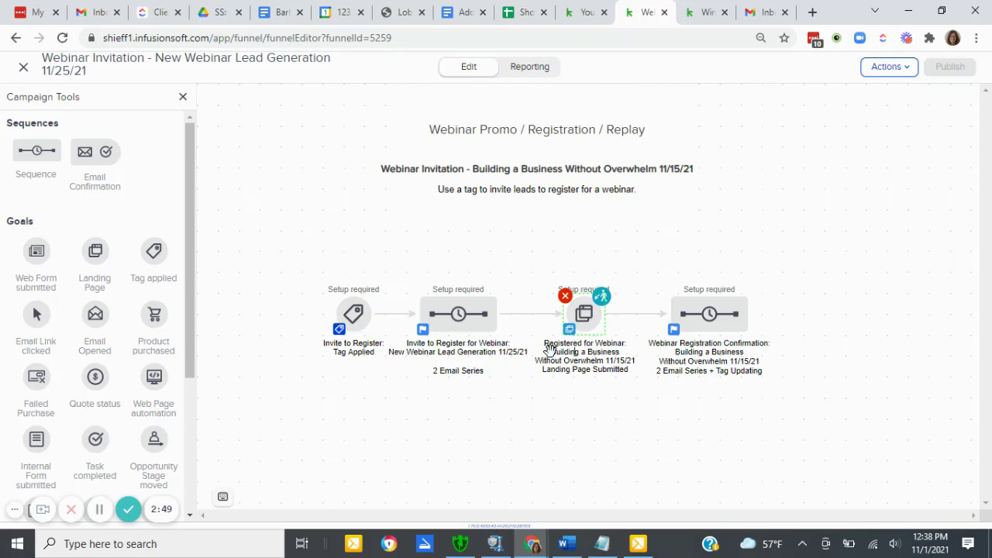
pyautogui.moveTo(551, 352); pyautogui.dragTo(632, 368)
pyautogui.hotkey('ctrl', 'v')
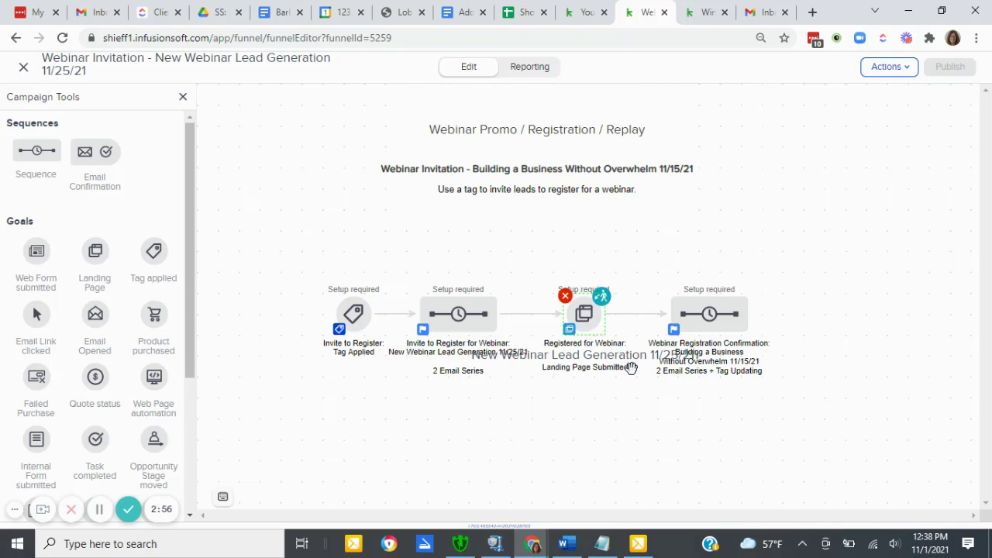
pyautogui.click(646, 438)
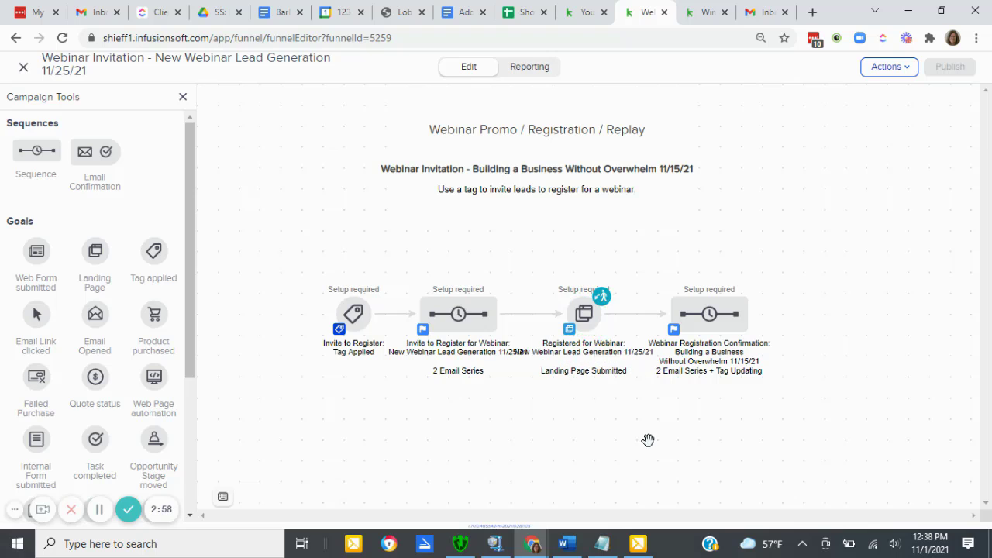
pyautogui.click(100, 509)
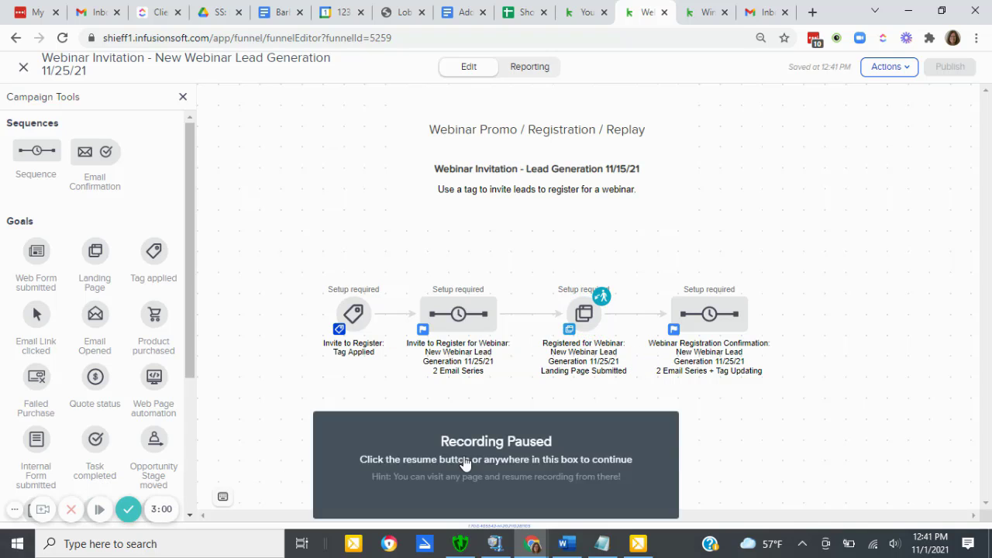
pyautogui.click(462, 455)
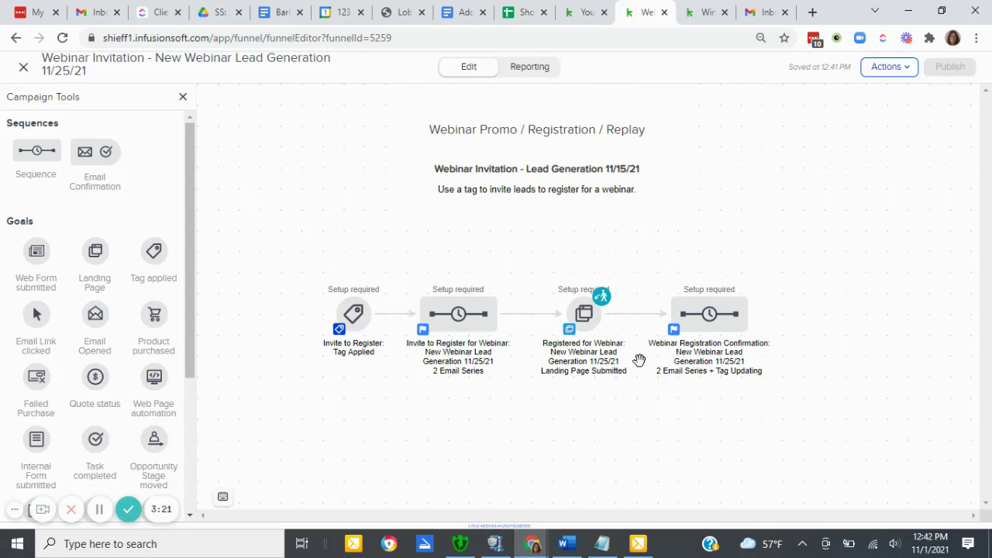
# - Open the campaign merge fields, set the Webinar Date value to November 25, 2021, and save it
pyautogui.click(893, 68)
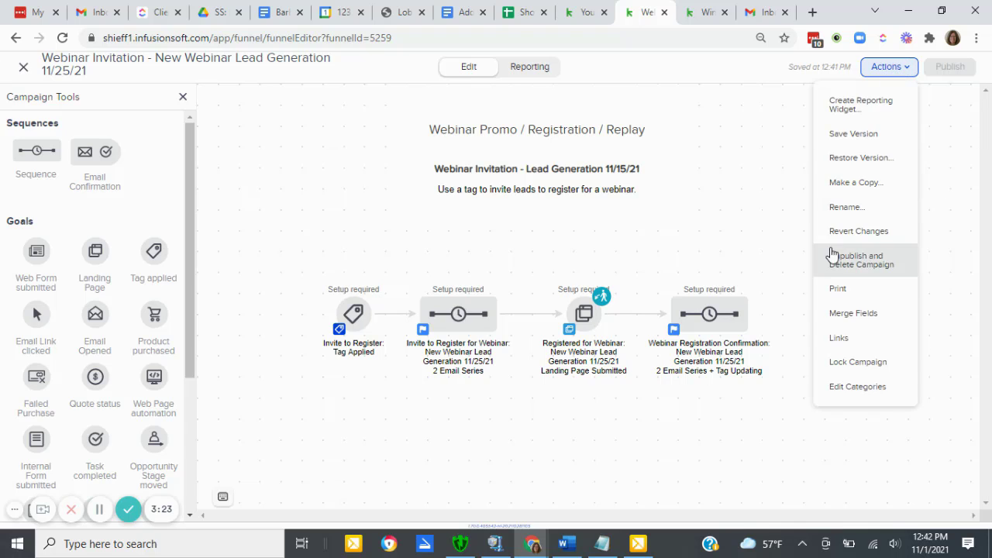
pyautogui.click(844, 317)
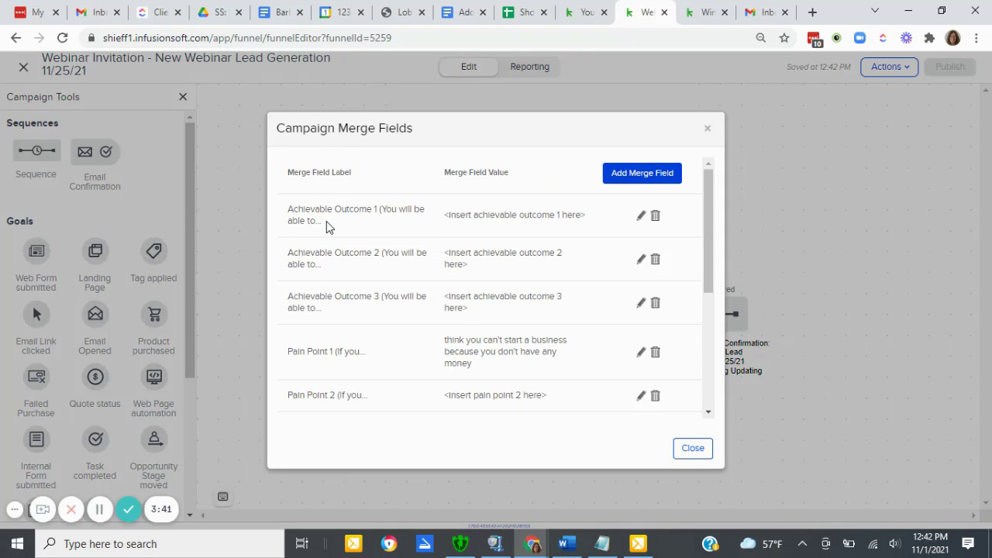
pyautogui.moveTo(326, 224); pyautogui.dragTo(286, 209)
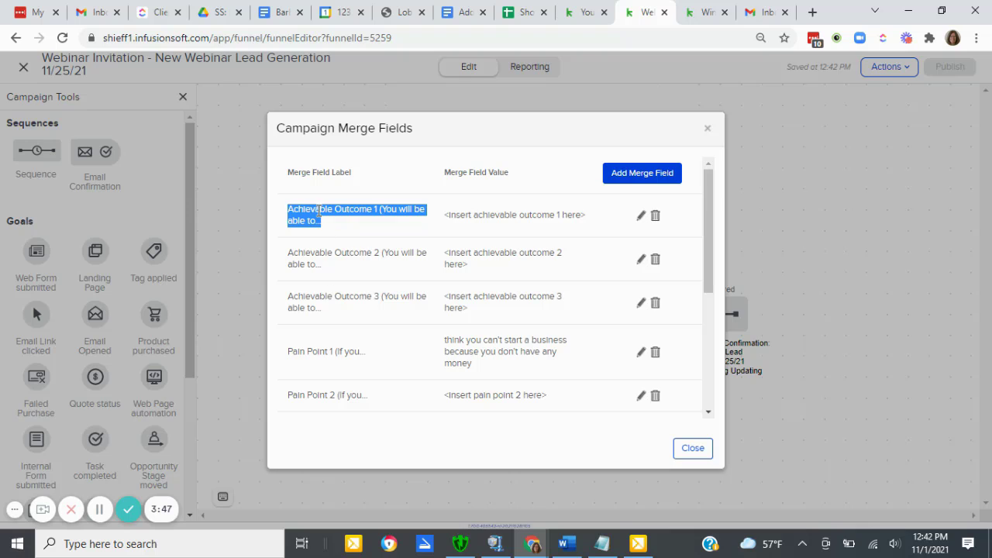
pyautogui.scroll(-2, 336, 317)
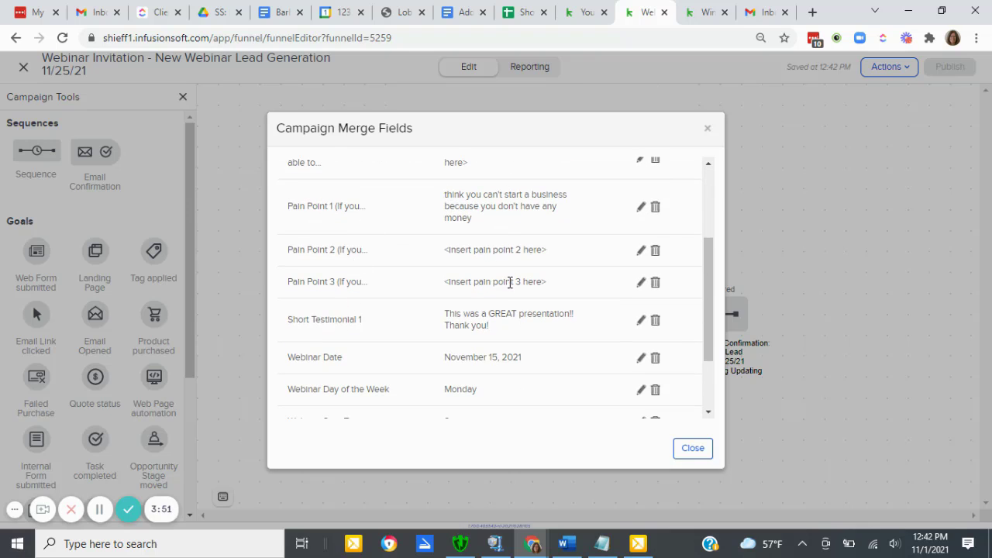
pyautogui.scroll(-1, 450, 314)
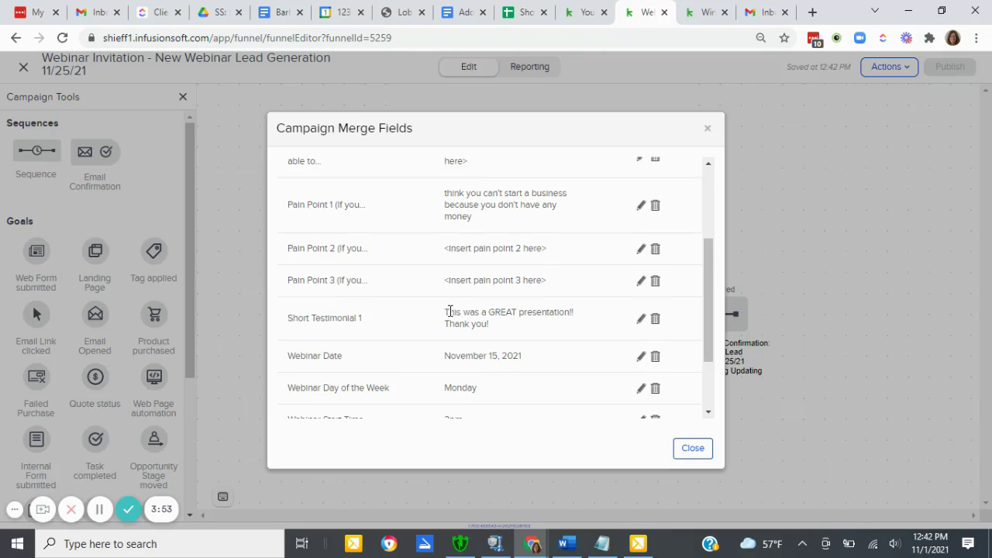
pyautogui.scroll(-1, 451, 317)
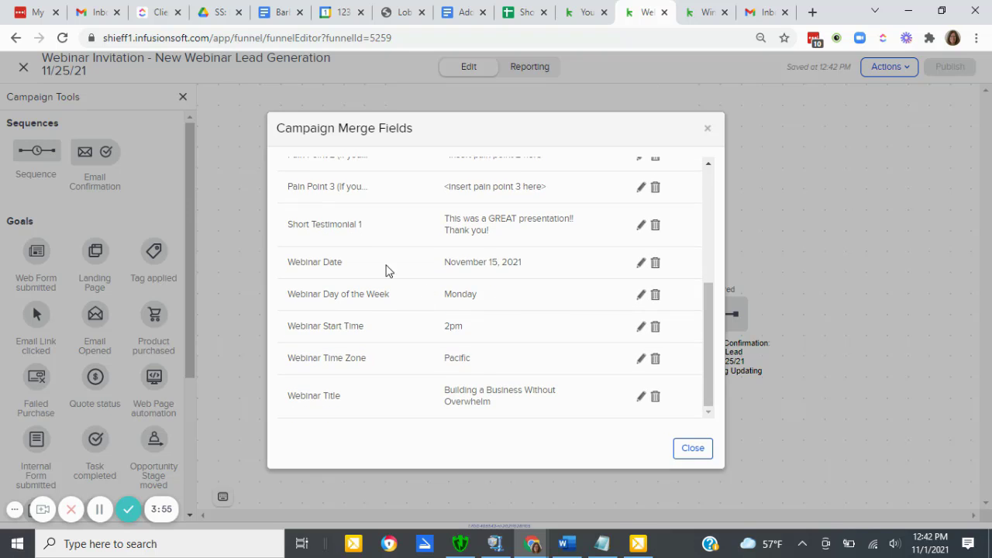
pyautogui.moveTo(287, 264); pyautogui.dragTo(357, 264)
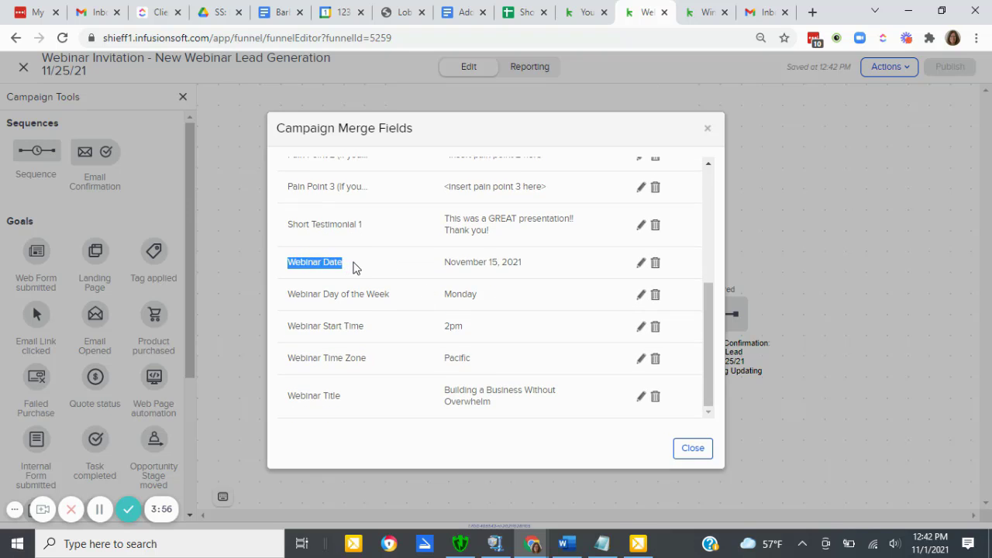
pyautogui.click(495, 262)
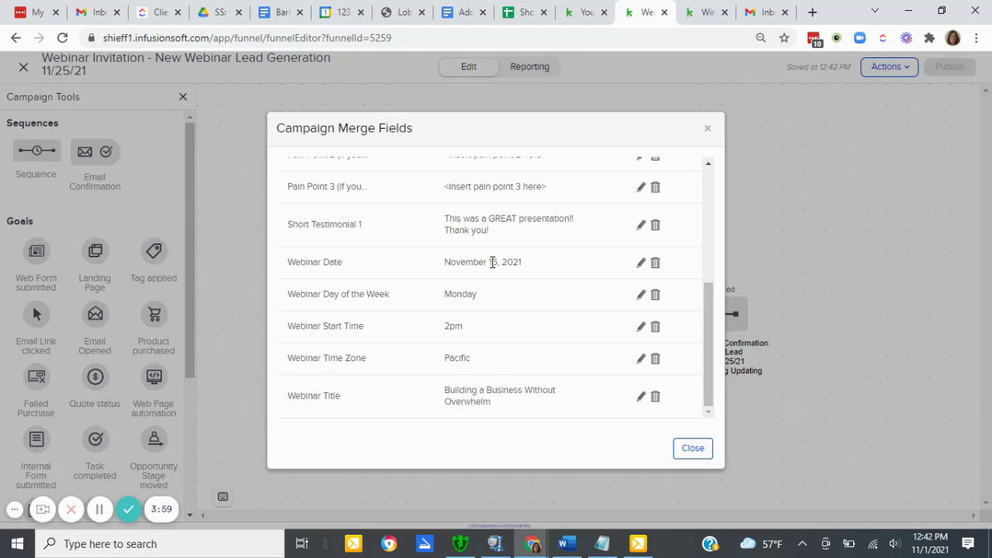
pyautogui.click(641, 264)
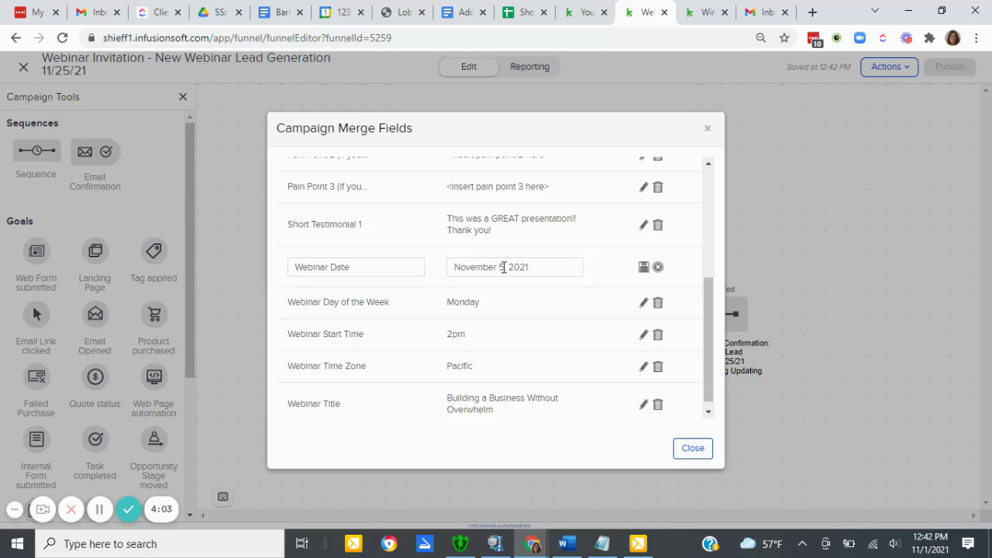
pyautogui.write('2')
pyautogui.click(644, 266)
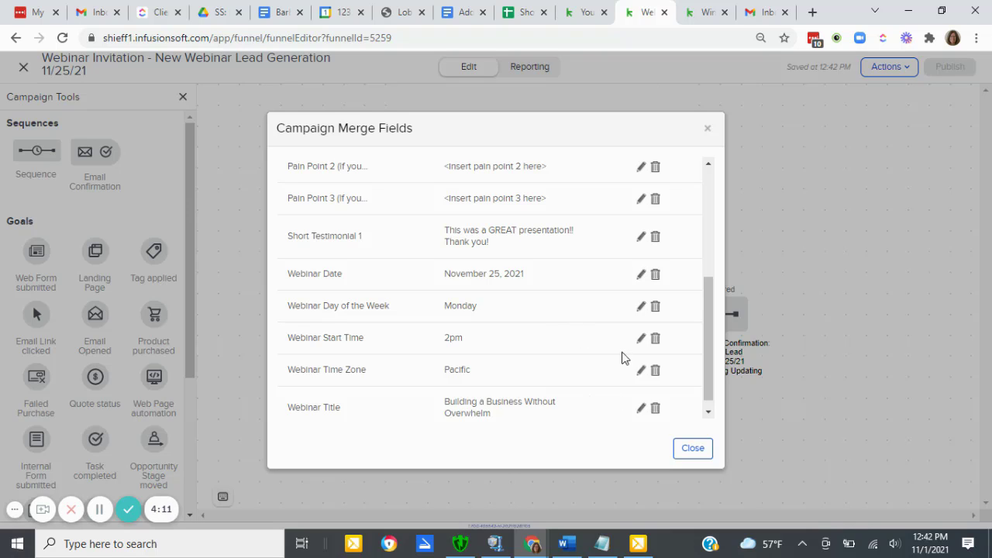
# - Set the Webinar Title merge field's value to "Lead Generation", save it, and close the campaign merge fields
pyautogui.click(640, 410)
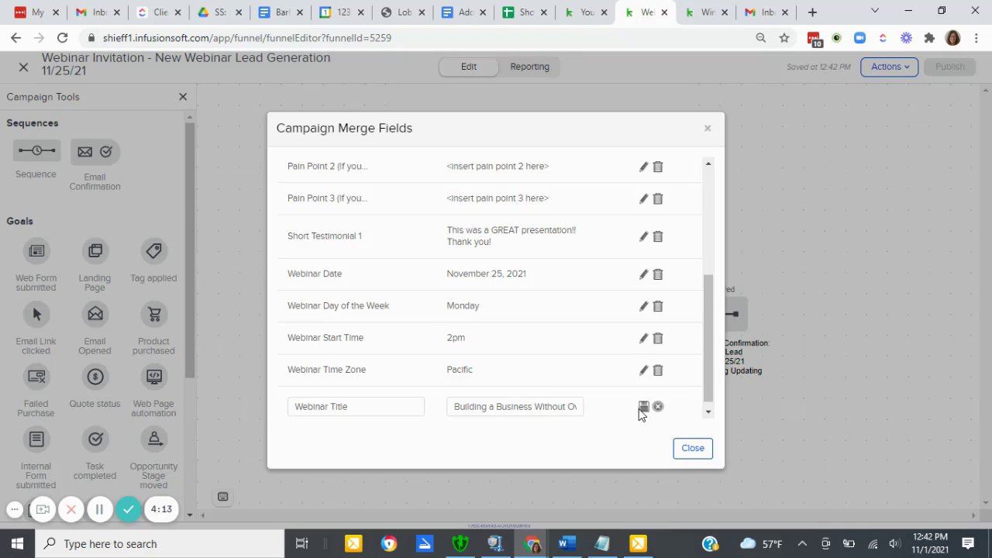
pyautogui.tripleClick(514, 406)
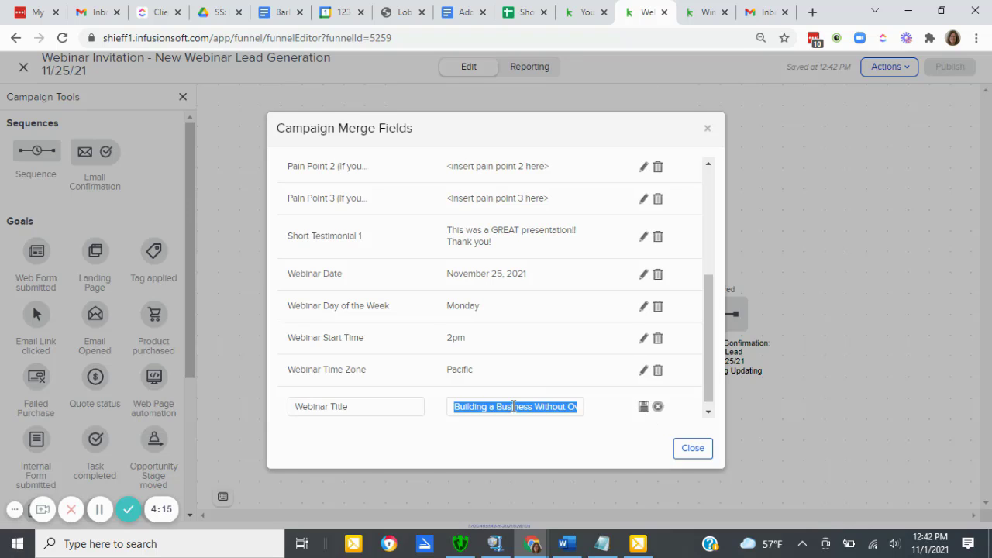
pyautogui.write('Lead Generation')
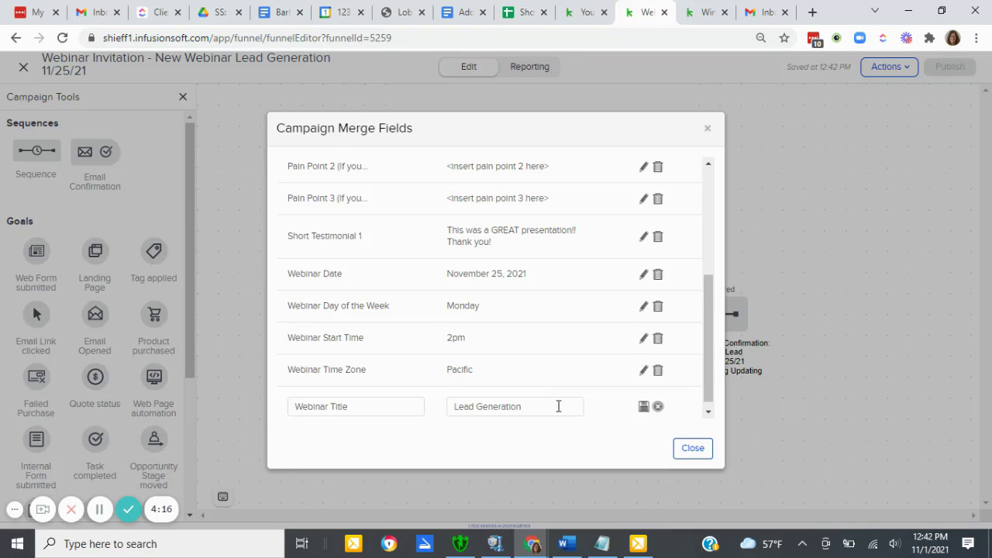
pyautogui.click(642, 409)
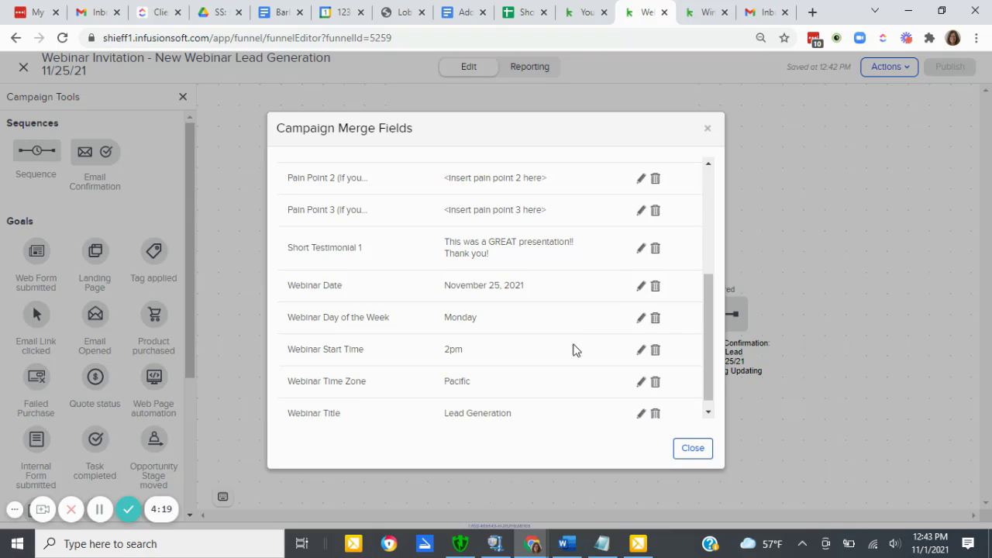
pyautogui.scroll(1, 547, 314)
pyautogui.scroll(3, 547, 314)
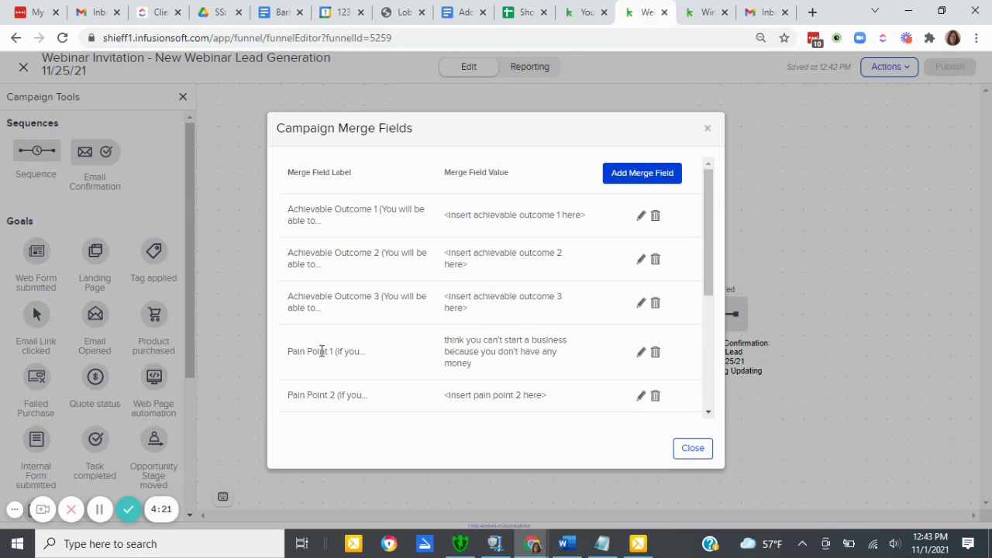
pyautogui.click(694, 450)
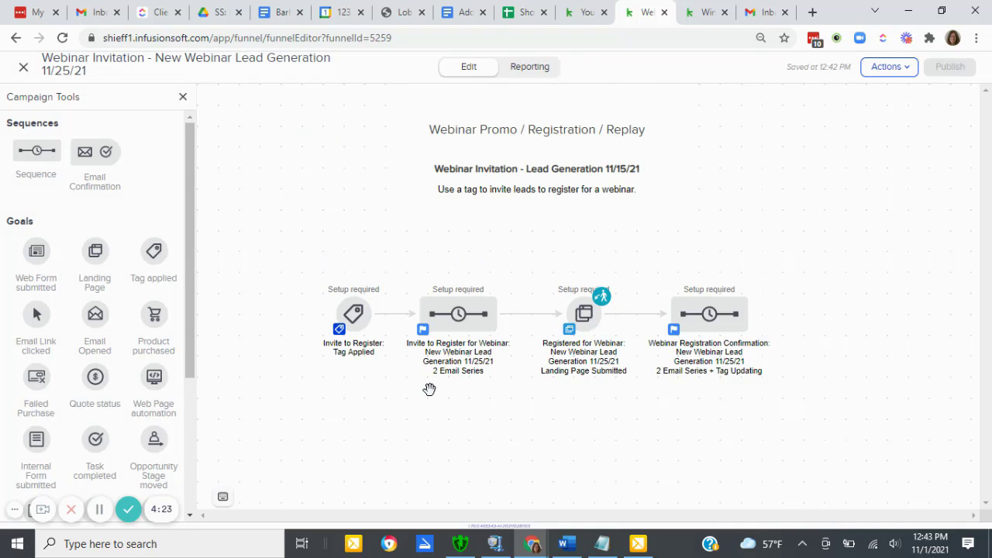
# - Open Email #1 in the invitation sequence and review its merge fields and the REGISTER NOW button's link
pyautogui.doubleClick(448, 320)
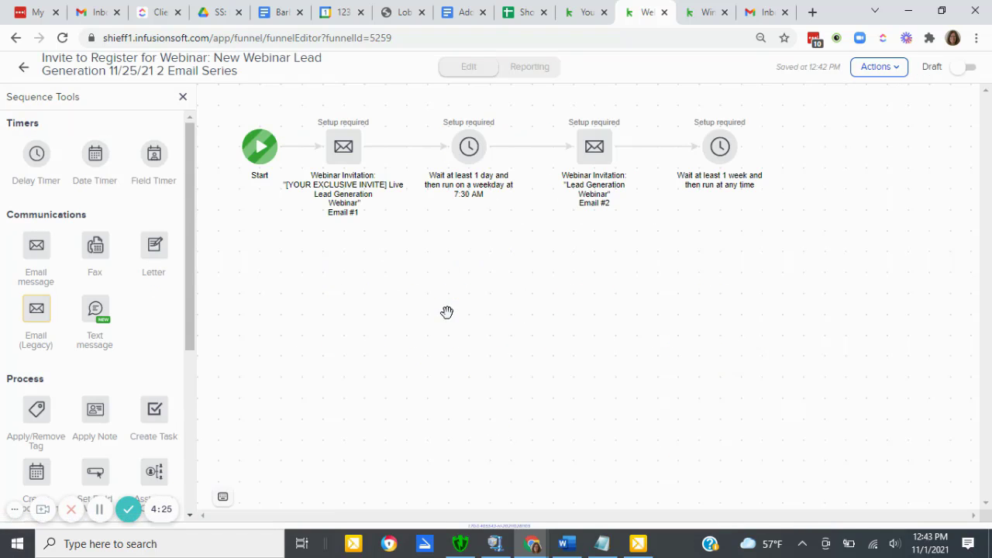
pyautogui.doubleClick(337, 152)
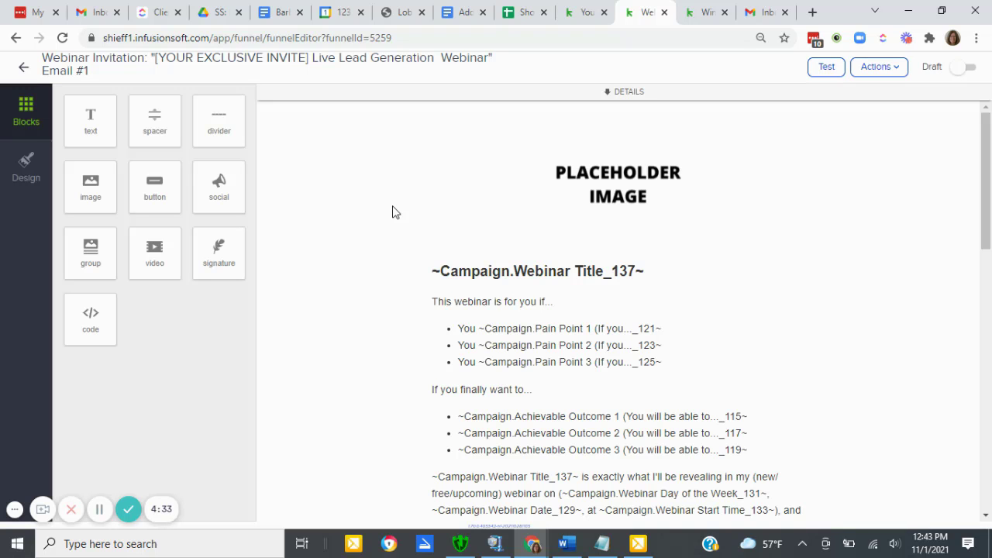
pyautogui.scroll(-1, 608, 356)
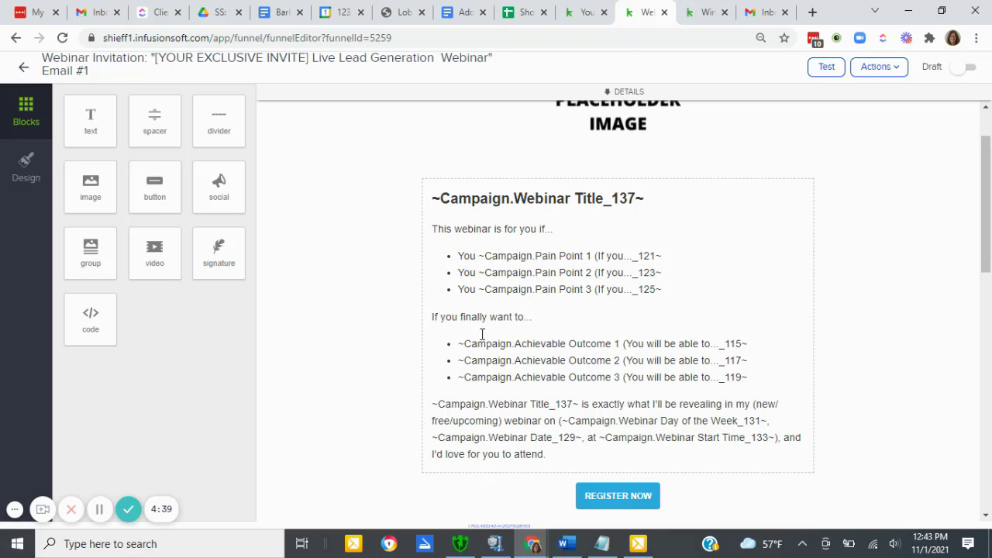
pyautogui.scroll(-1, 554, 416)
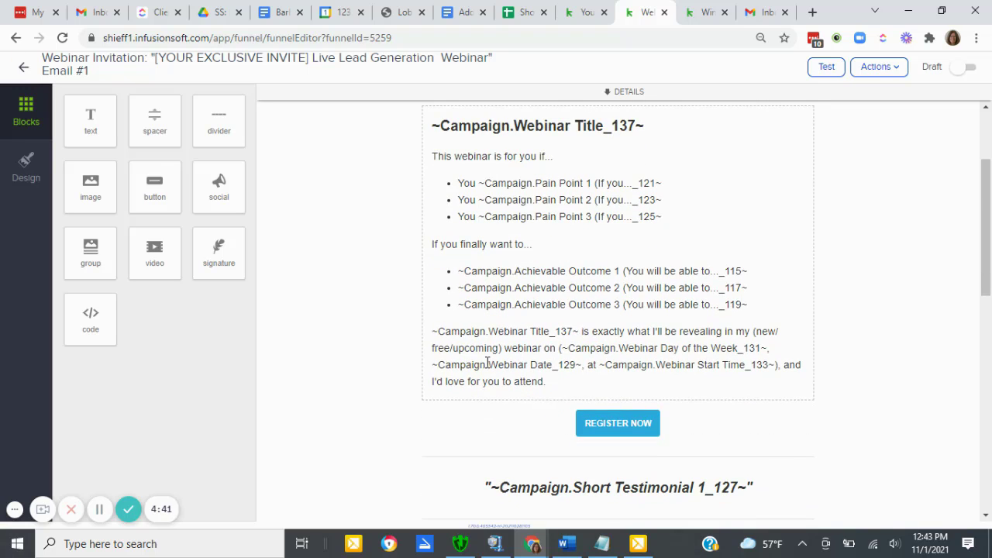
pyautogui.click(623, 424)
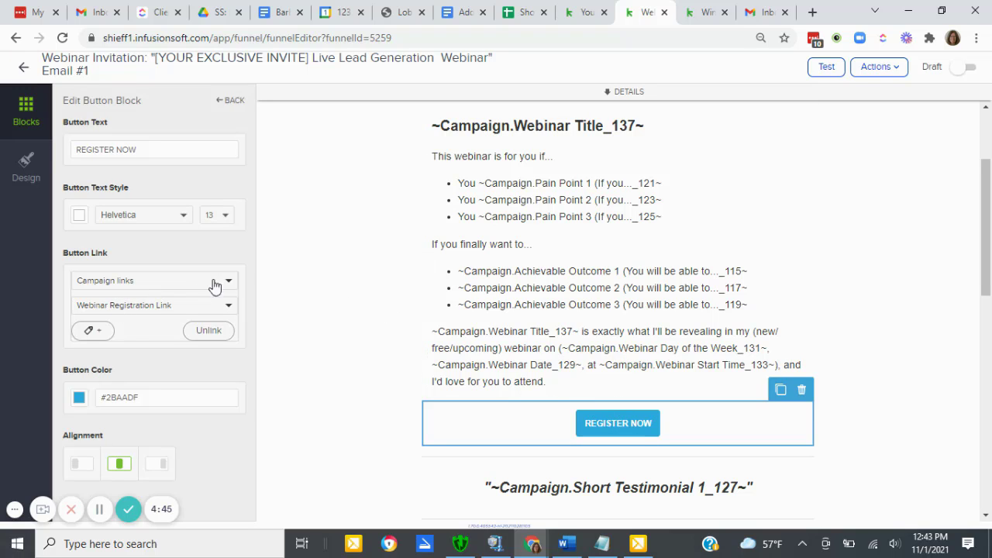
pyautogui.scroll(-6, 664, 428)
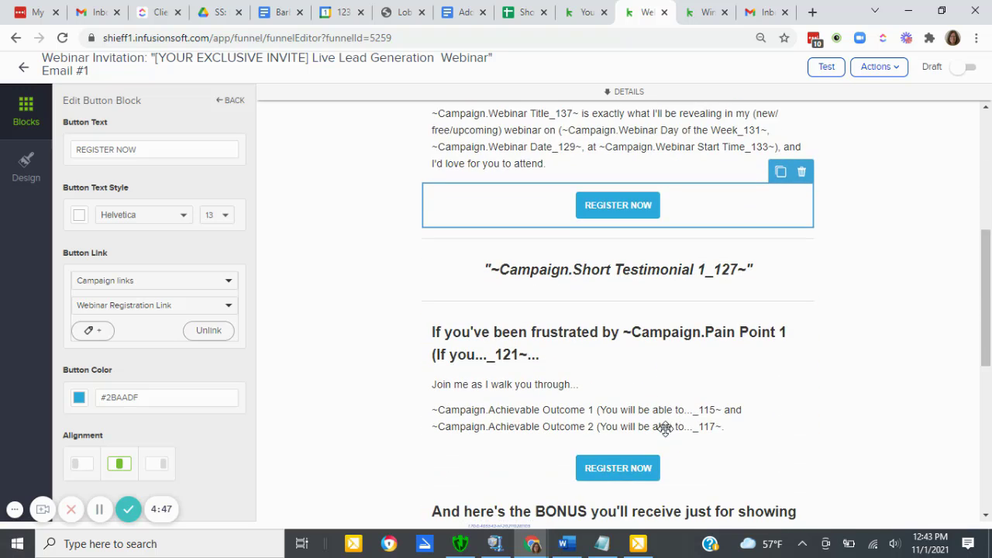
pyautogui.scroll(6, 667, 430)
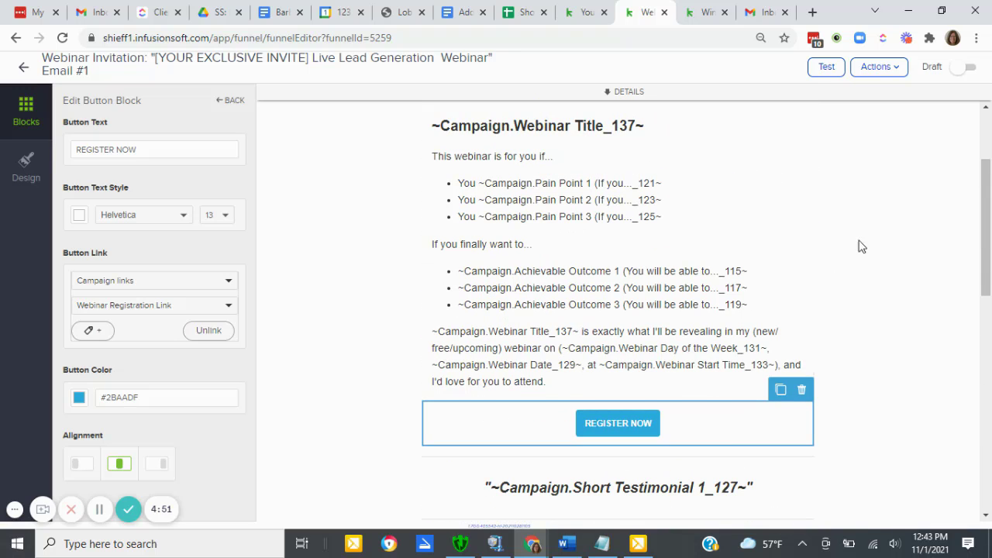
# - Mark invitation Email #1 as ready, check its remaining content, and return to the invitation sequence
pyautogui.click(961, 68)
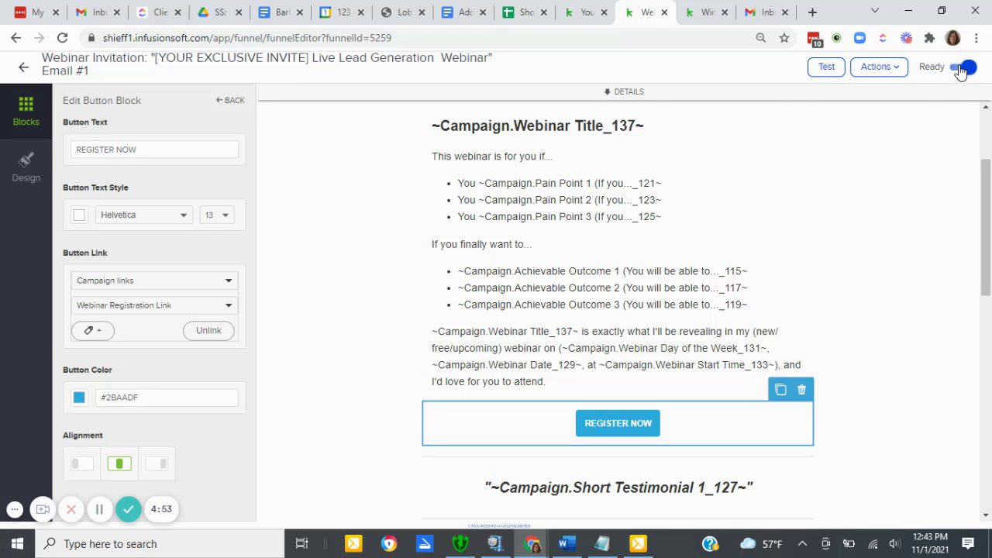
pyautogui.scroll(-6, 524, 244)
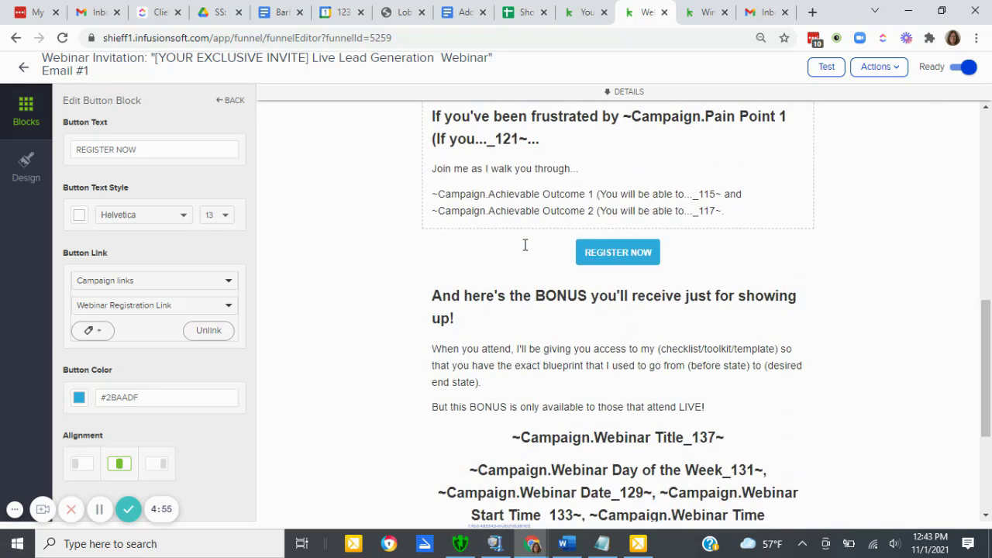
pyautogui.scroll(6, 525, 244)
pyautogui.scroll(2, 525, 244)
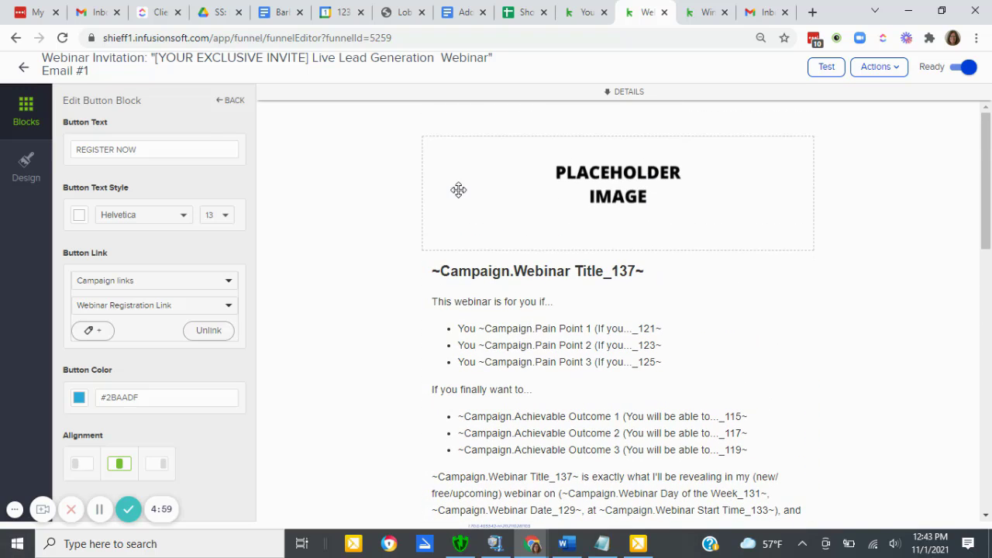
pyautogui.click(22, 68)
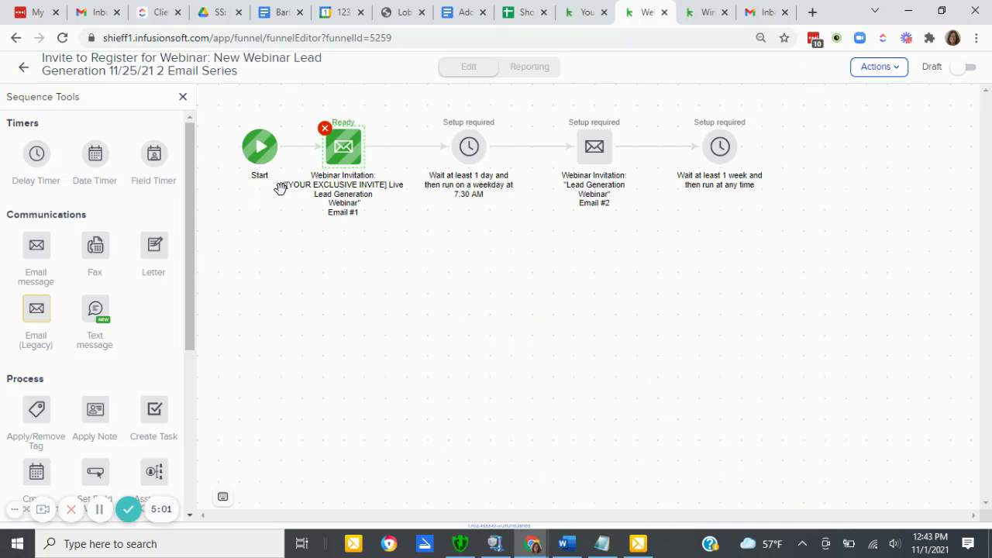
# - Save the one-day delay timer as configured and mark invitation Email #2 as ready
pyautogui.doubleClick(465, 145)
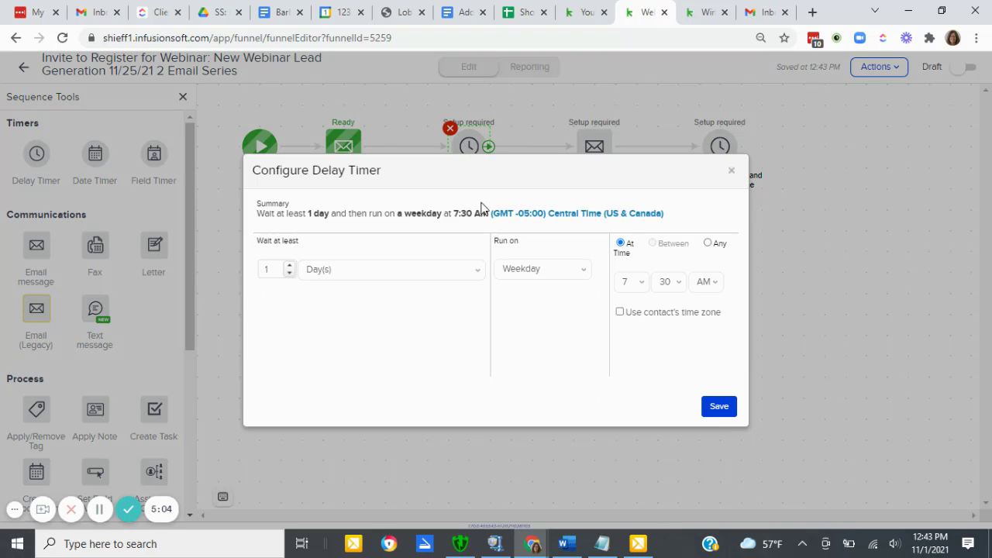
pyautogui.click(723, 413)
pyautogui.doubleClick(594, 147)
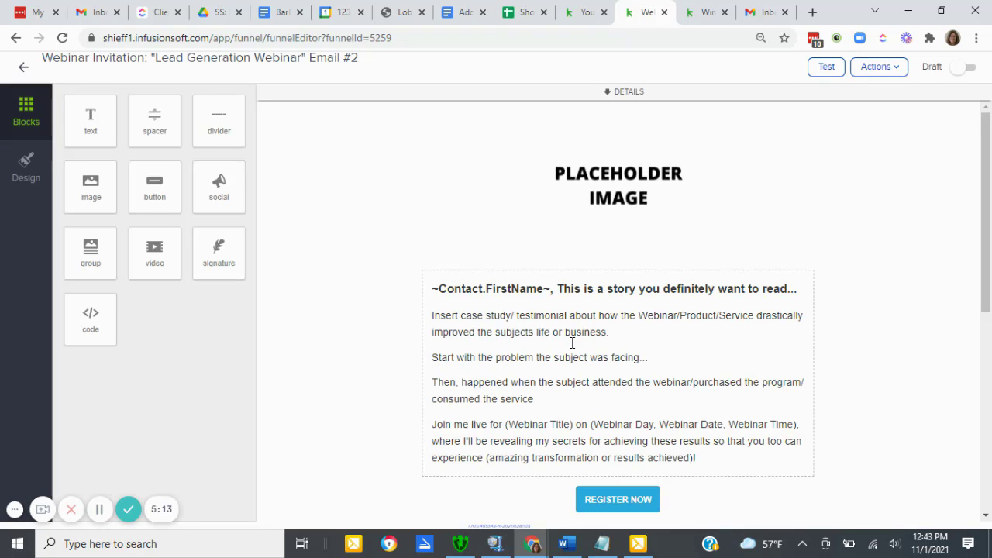
pyautogui.click(869, 67)
pyautogui.click(847, 70)
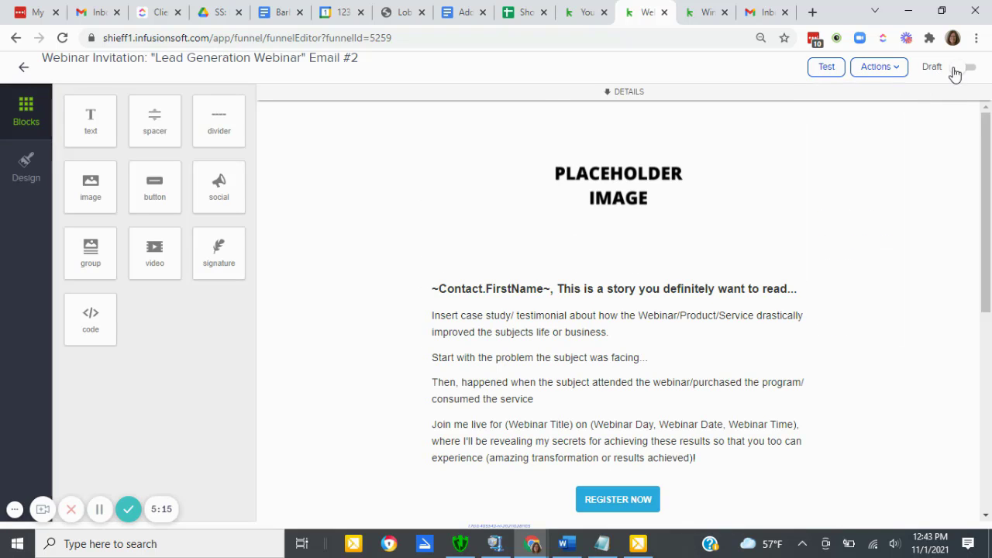
pyautogui.click(962, 67)
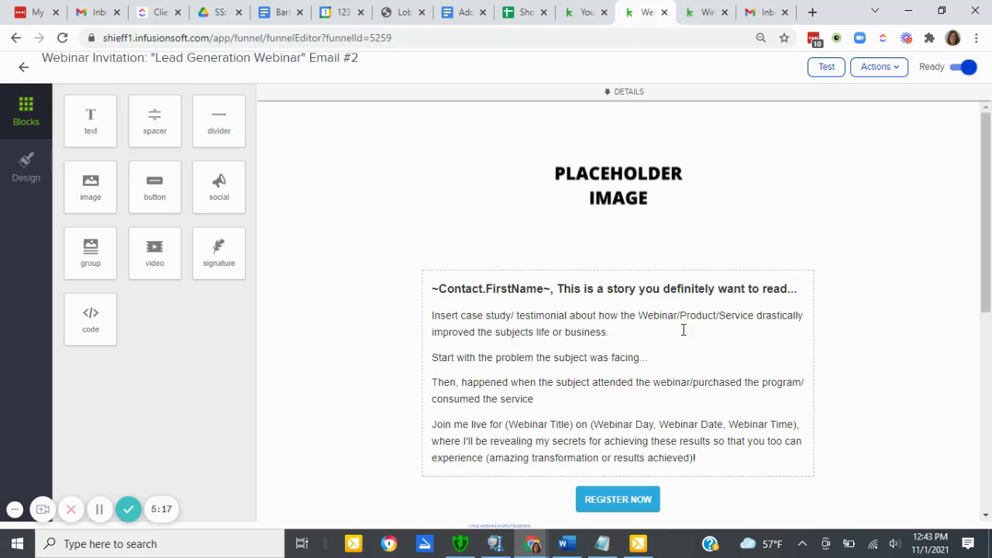
pyautogui.click(24, 68)
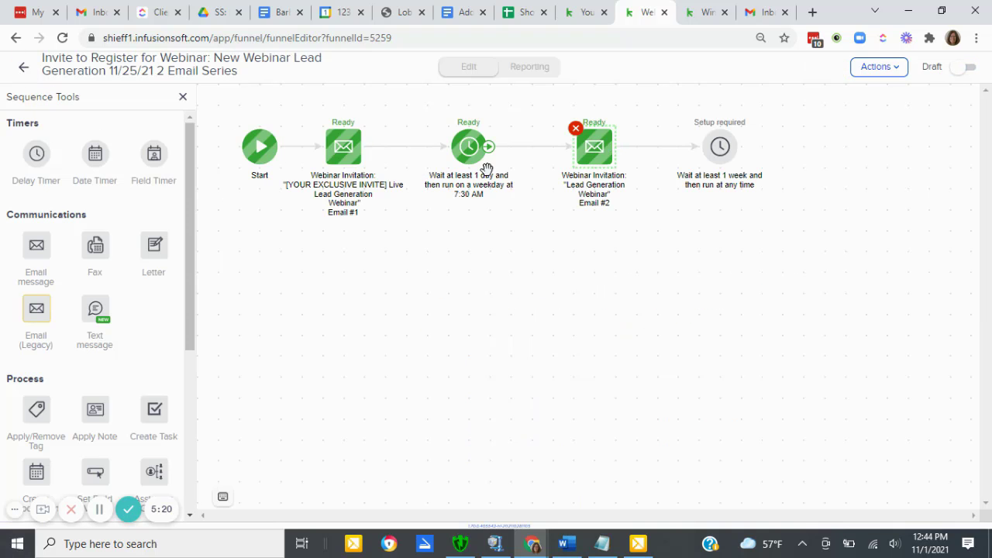
# - Save the one-week delay timer as configured and mark the whole invitation sequence as ready, returning to the campaign
pyautogui.doubleClick(715, 144)
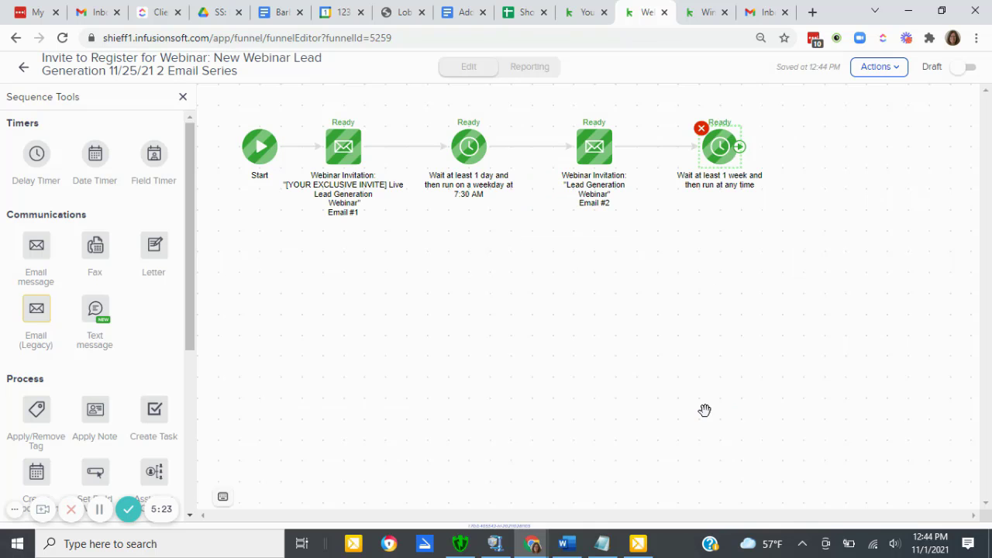
pyautogui.click(707, 411)
pyautogui.click(965, 67)
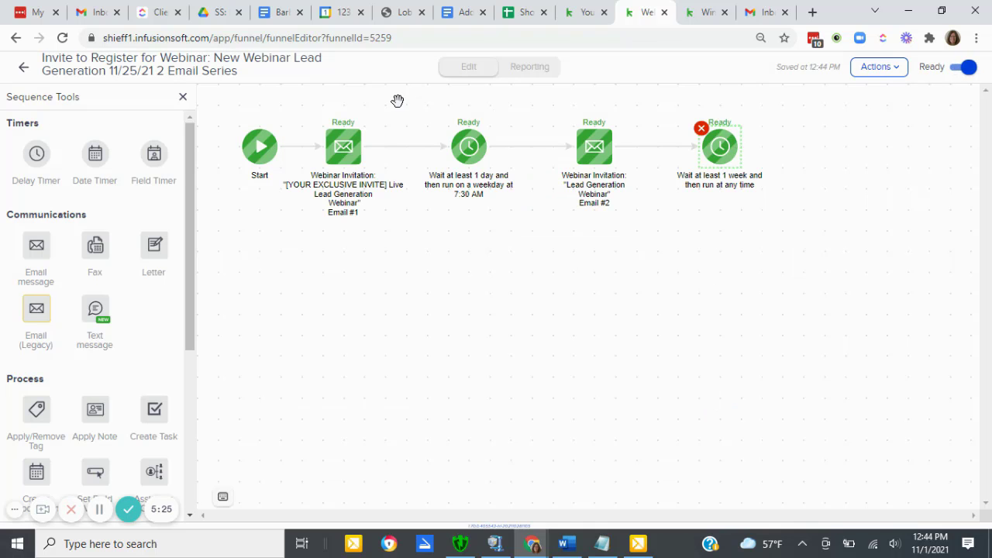
pyautogui.click(26, 70)
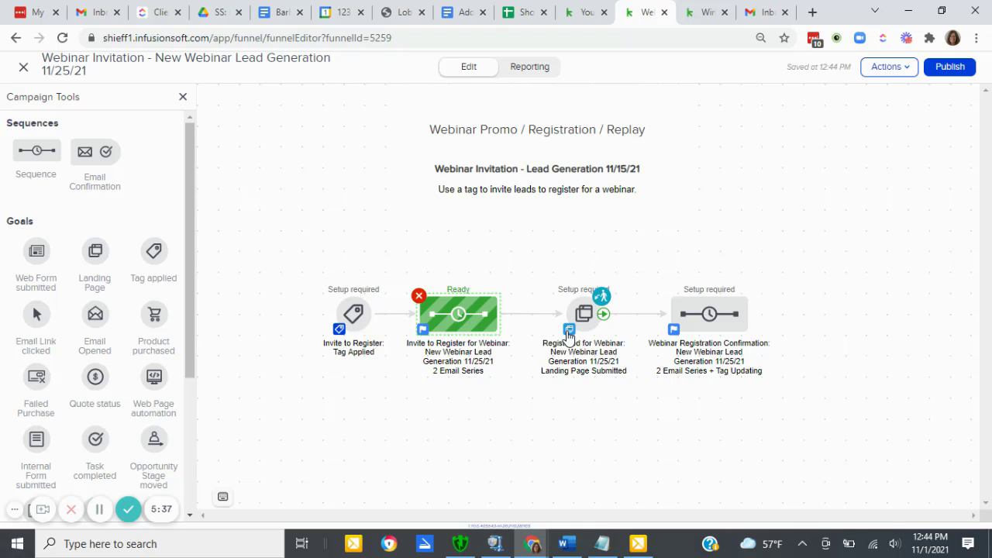
# - Review confirmation Email 1 in the webinar registration confirmation sequence, and mark that sequence as ready before returning to the campaign
pyautogui.doubleClick(702, 313)
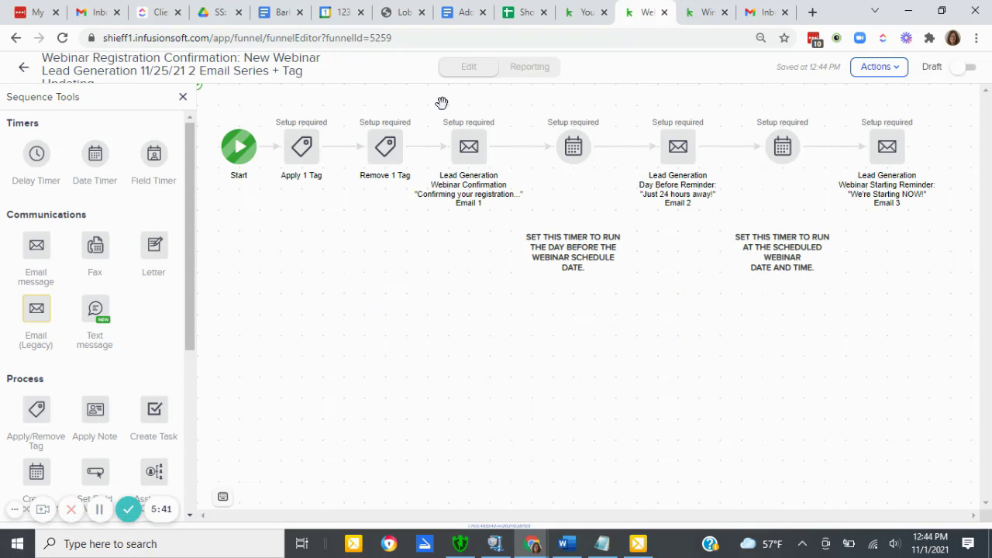
pyautogui.doubleClick(470, 158)
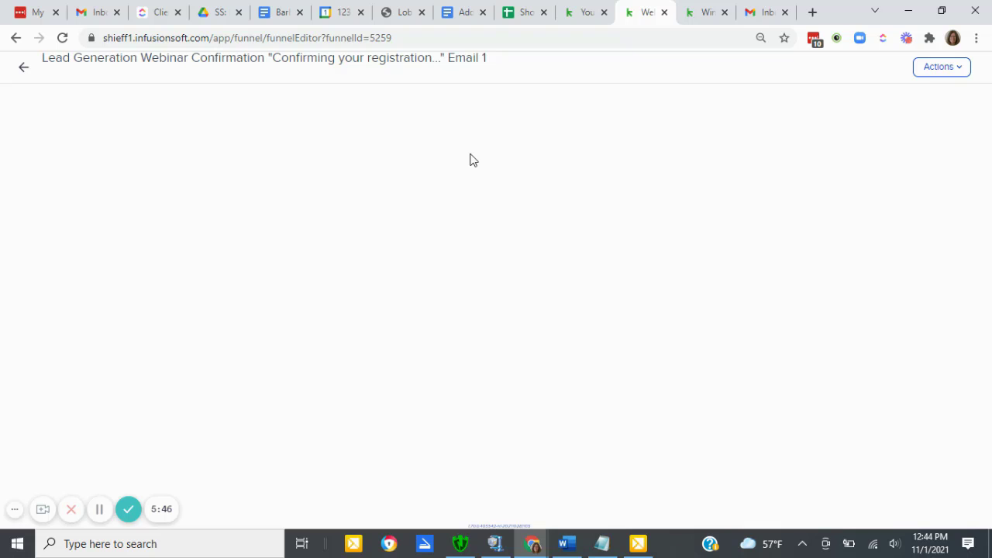
pyautogui.scroll(-1, 561, 204)
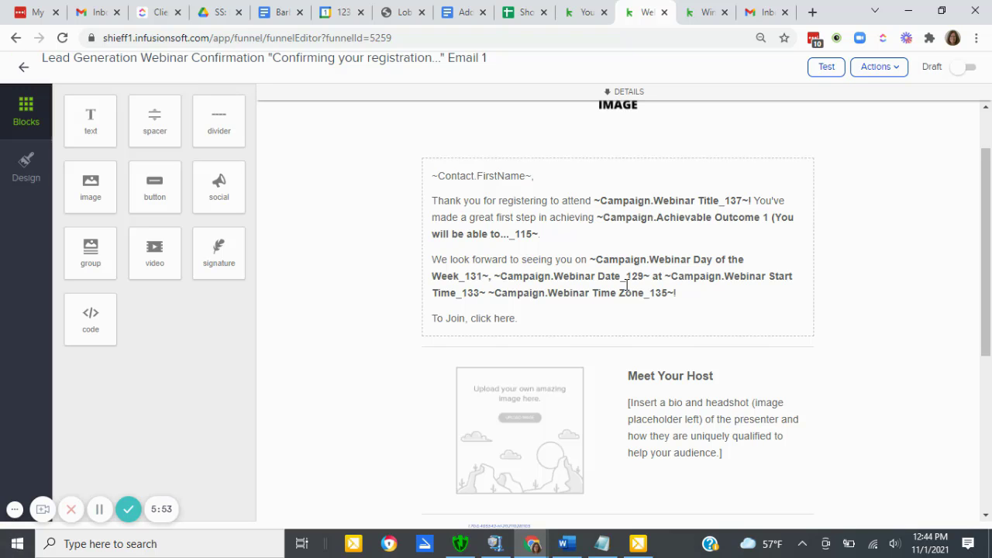
pyautogui.scroll(-3, 625, 286)
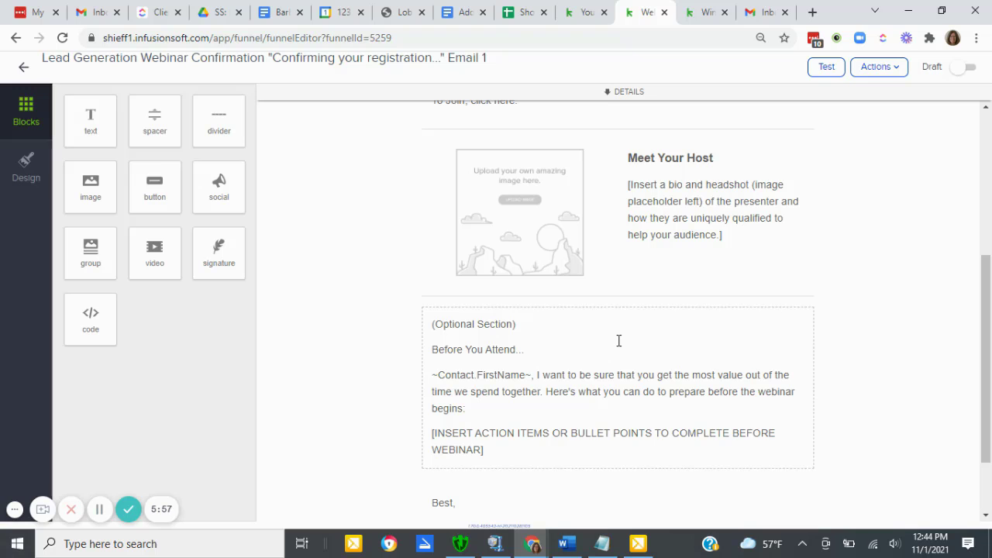
pyautogui.scroll(5, 619, 341)
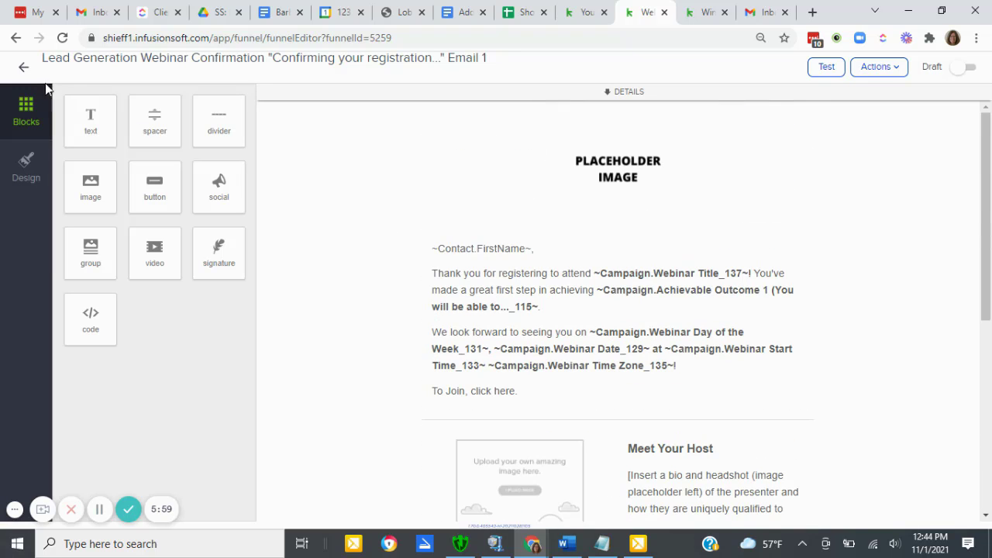
pyautogui.click(22, 68)
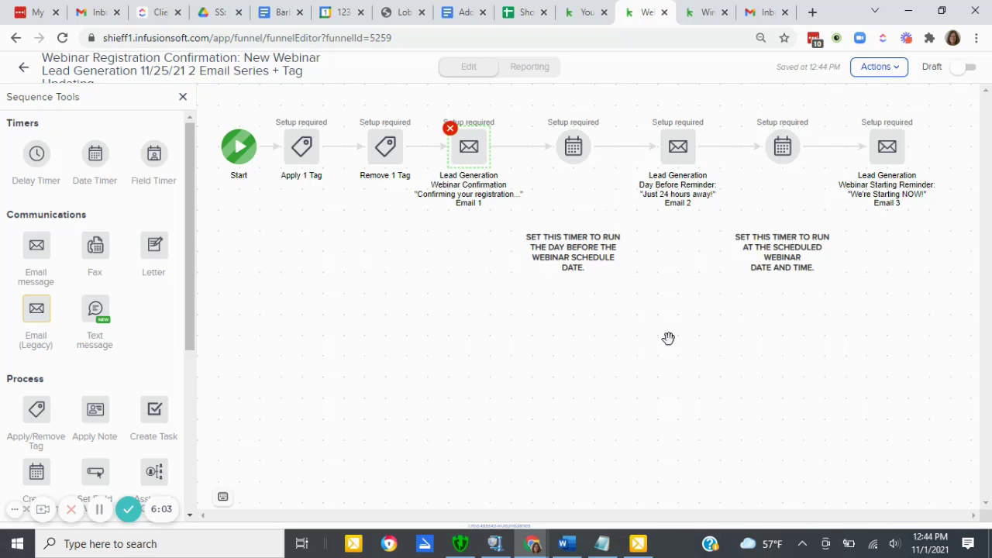
pyautogui.click(962, 67)
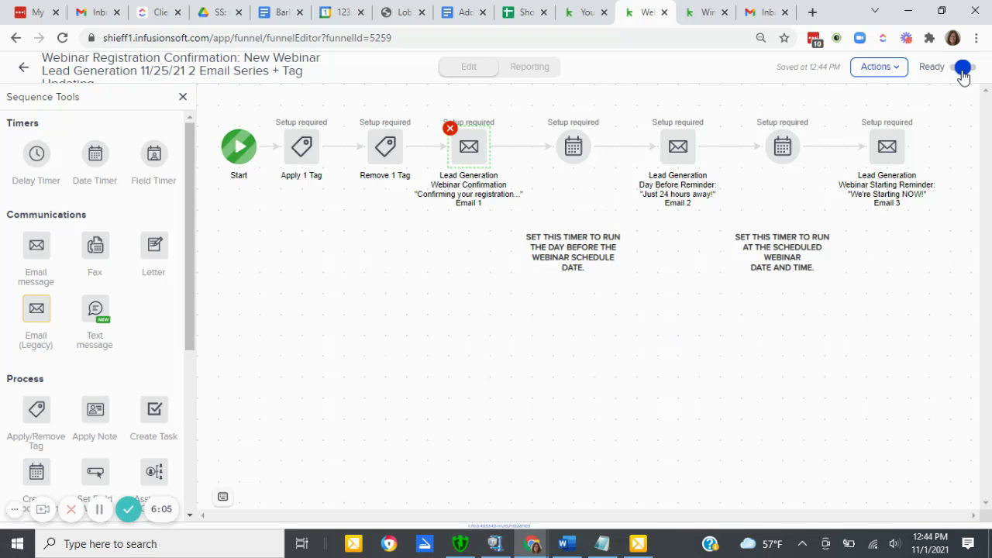
pyautogui.click(23, 67)
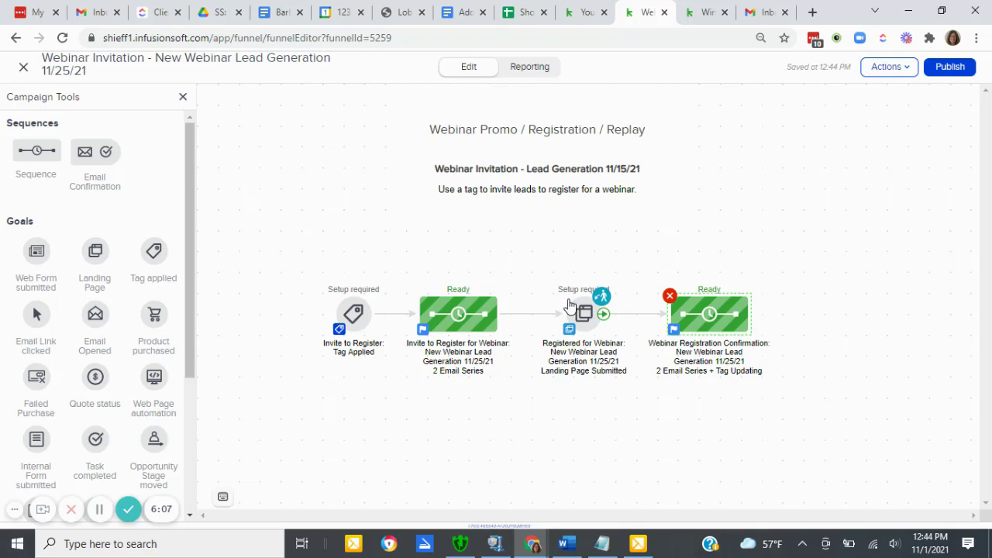